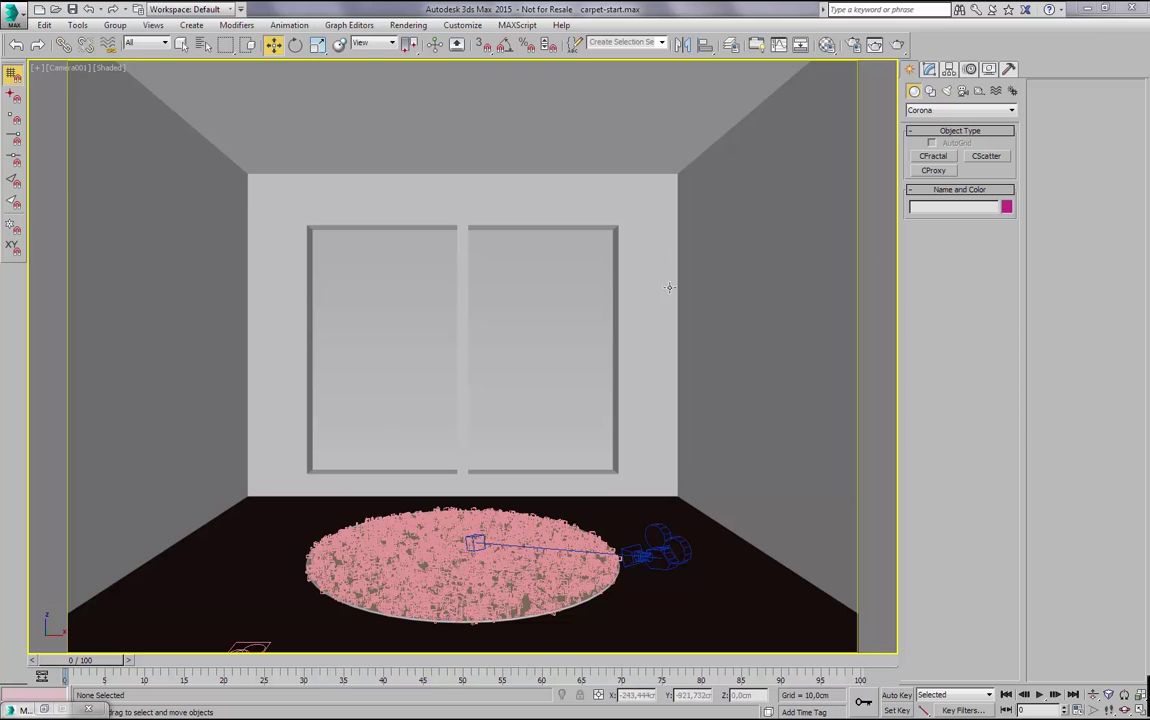
- View the reference renders carpet1.jpg and carpet2.jpg from the scatter-carpet folder and return to the 3ds Max scene
click(520, 537)
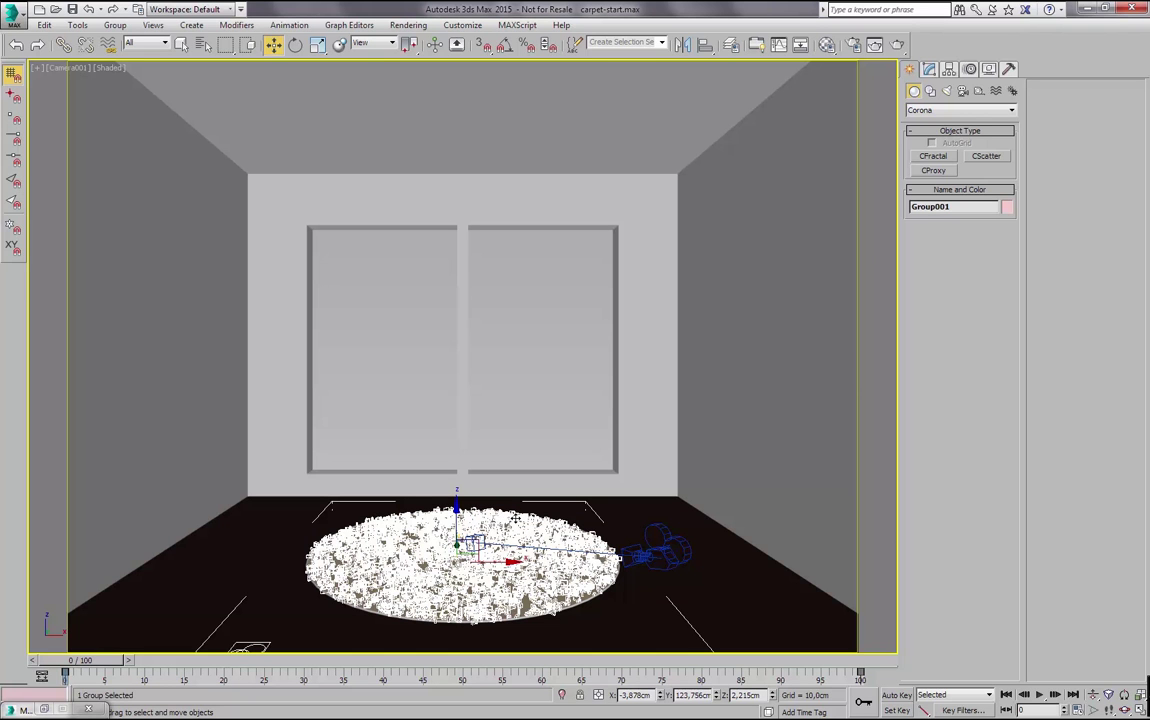
key(alt+Tab)
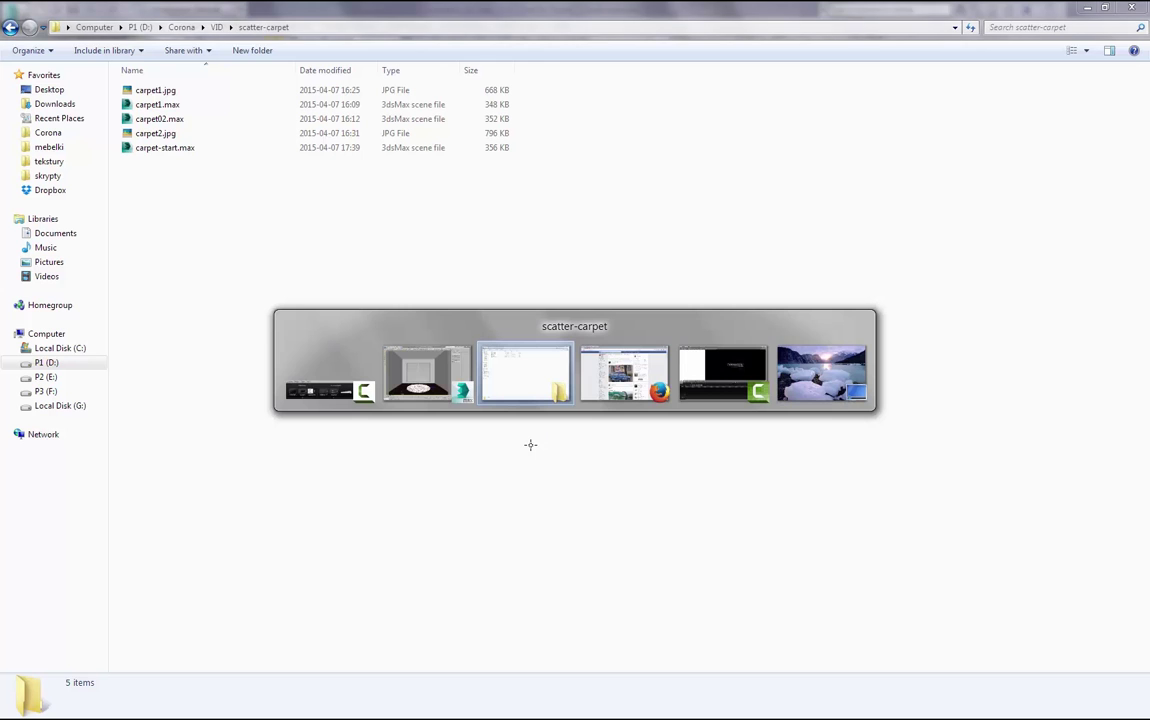
double_click(160, 92)
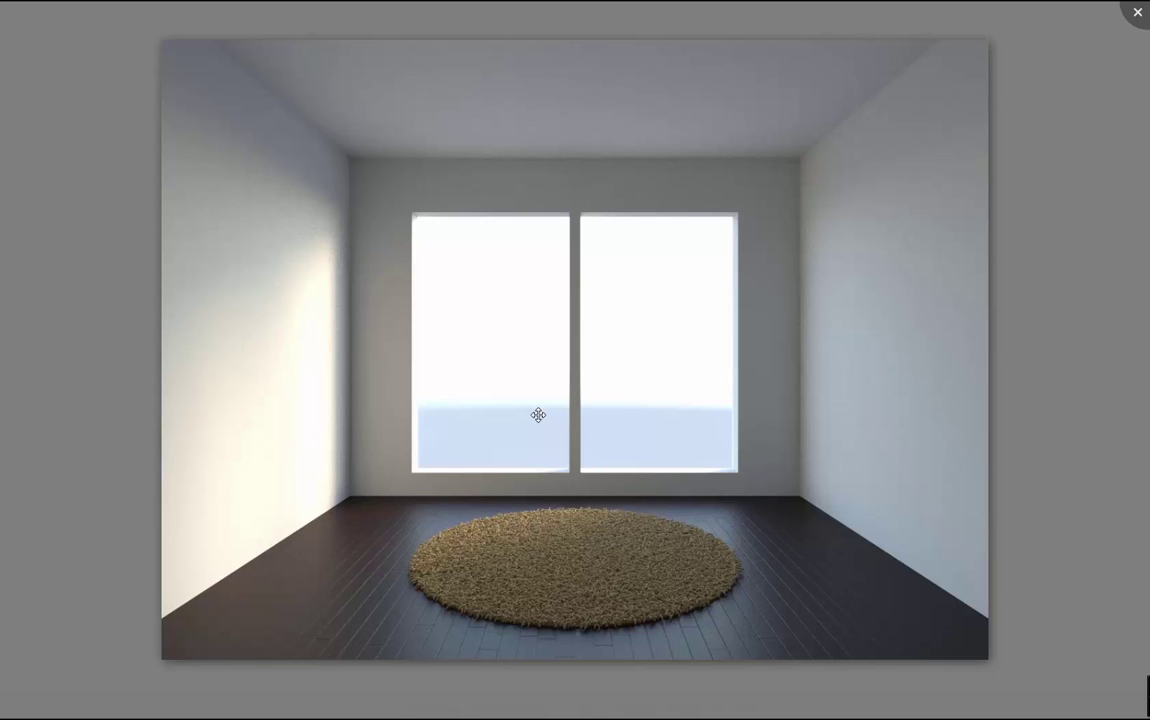
key(Right)
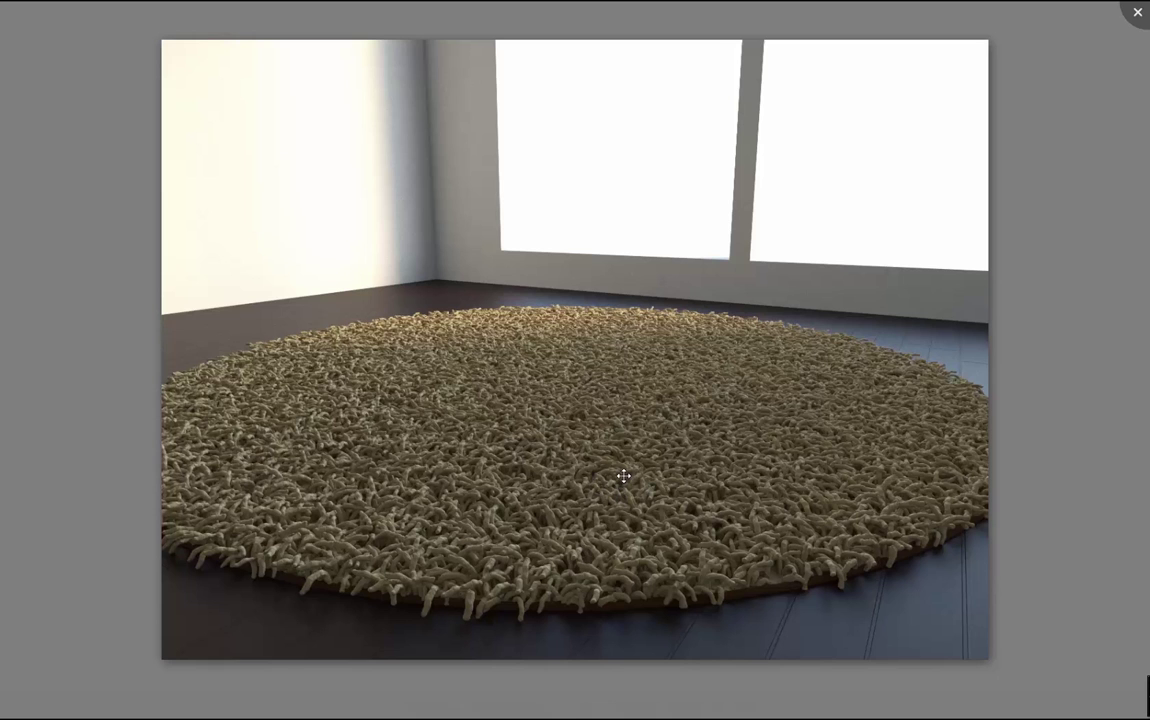
click(1136, 14)
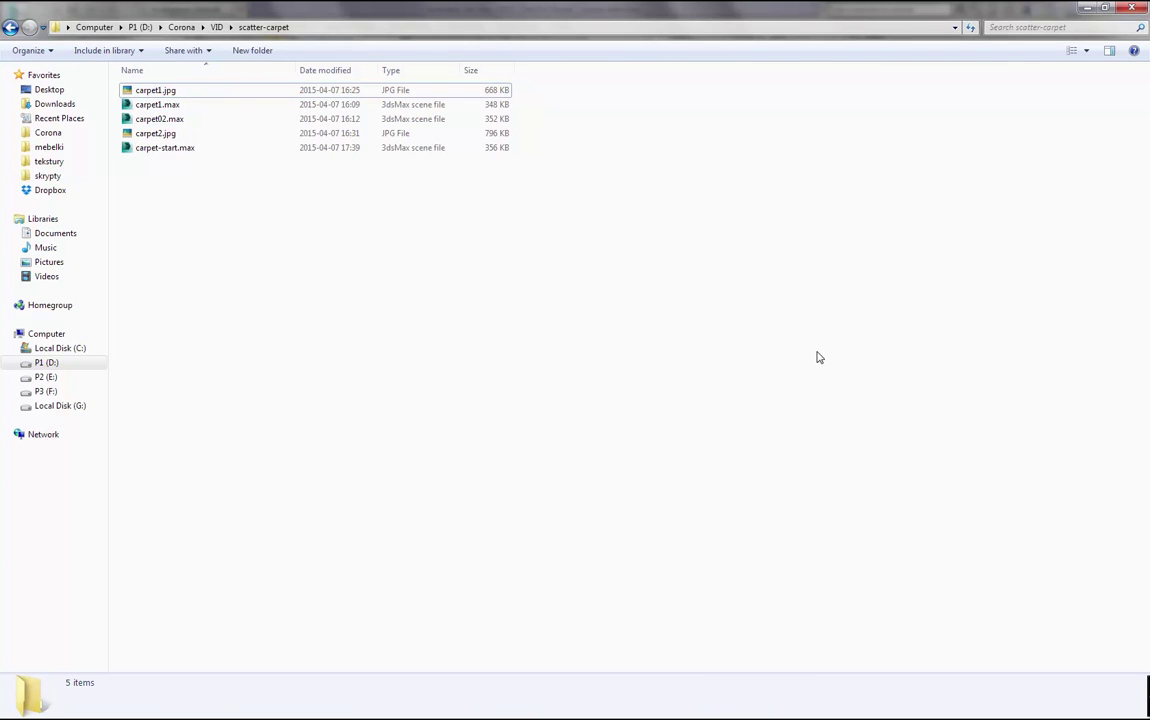
key(alt+Tab)
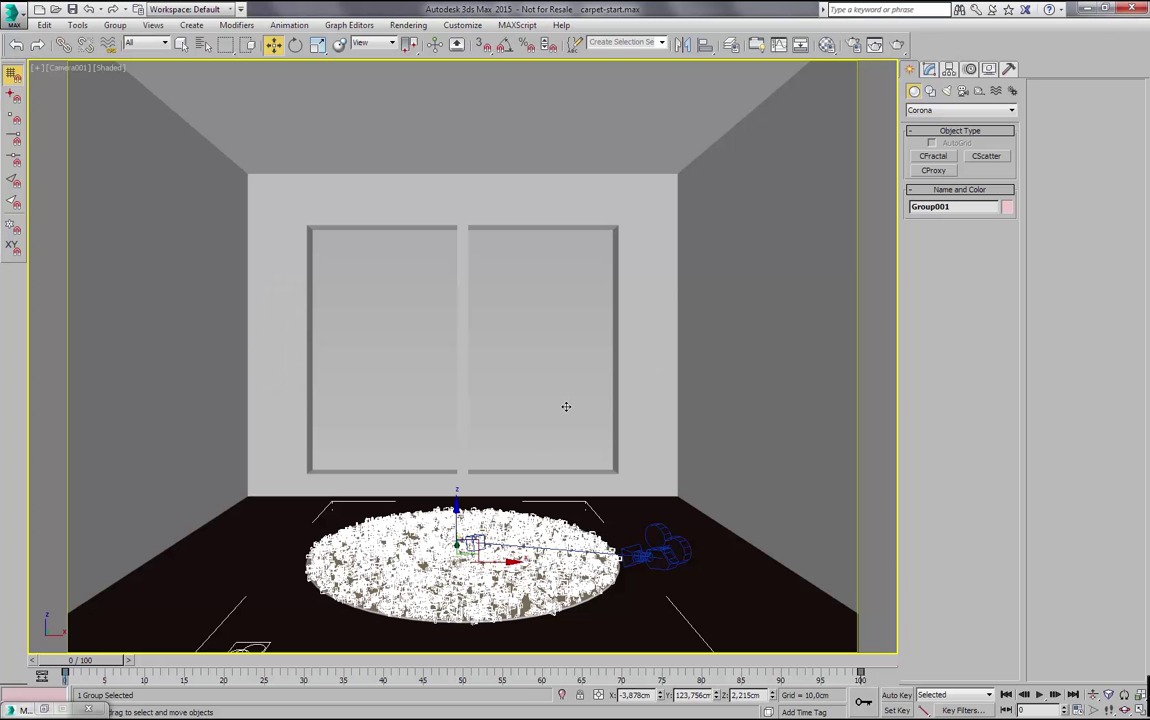
- Hide the carpet-fin layer
click(731, 44)
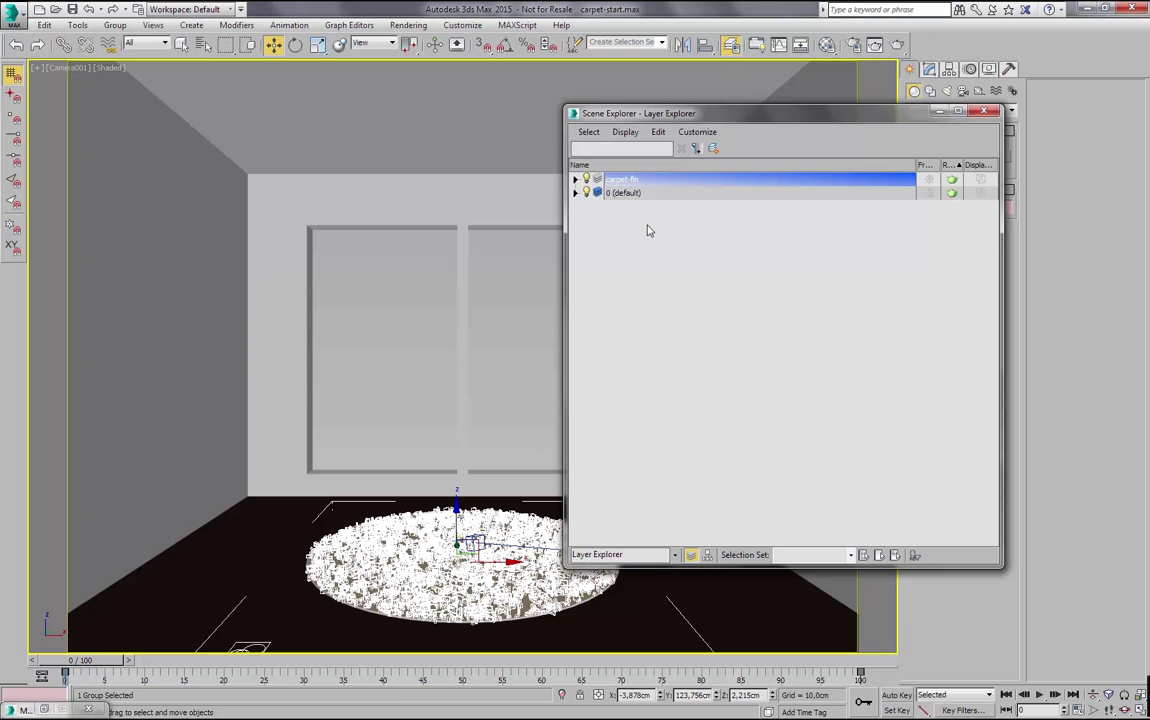
click(587, 180)
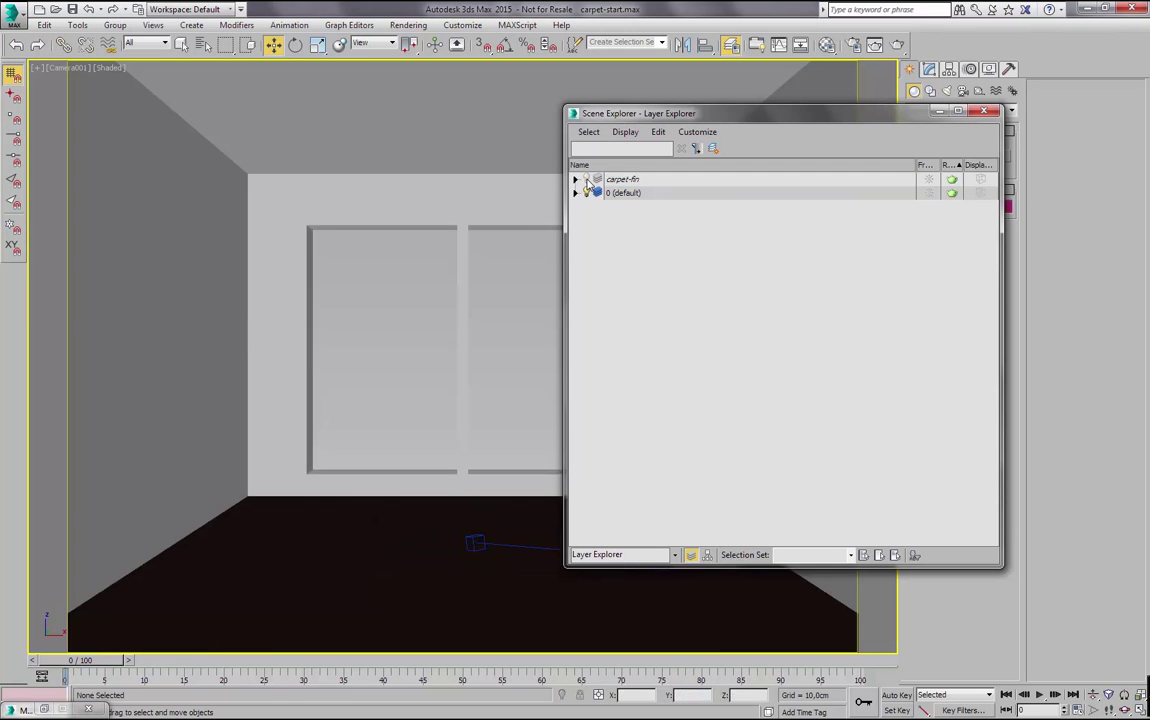
click(985, 112)
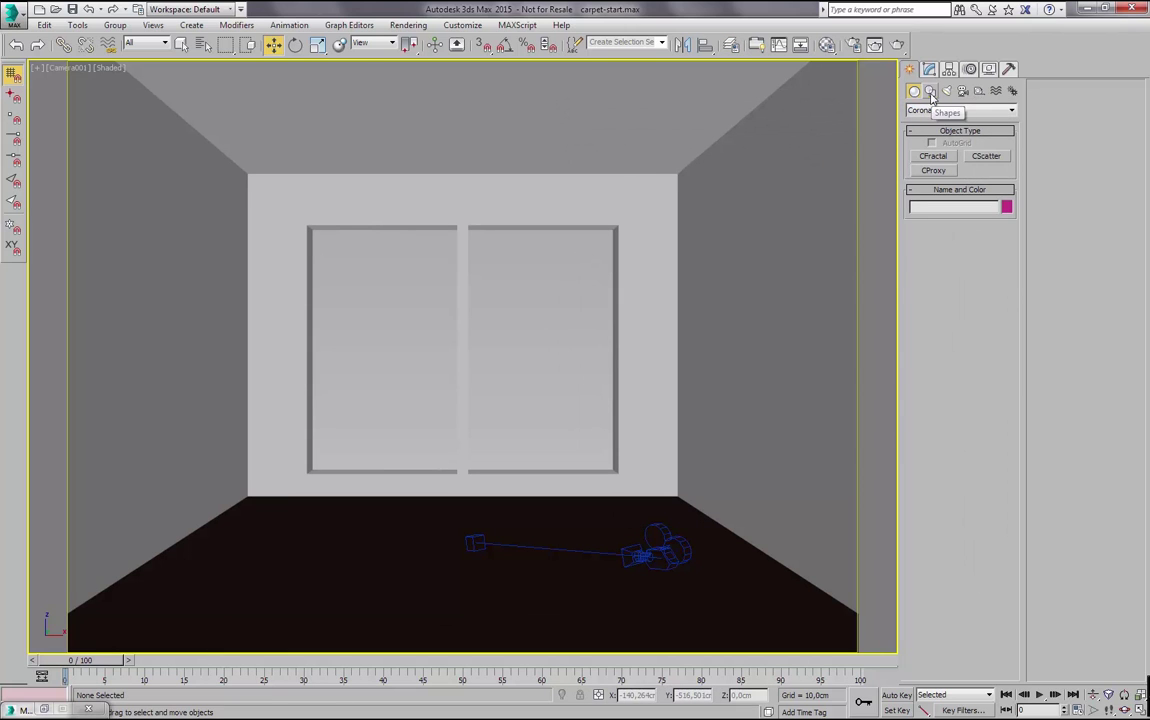
- Draw a circle spline with a radius of about 79 cm on the floor in front of the window
click(930, 91)
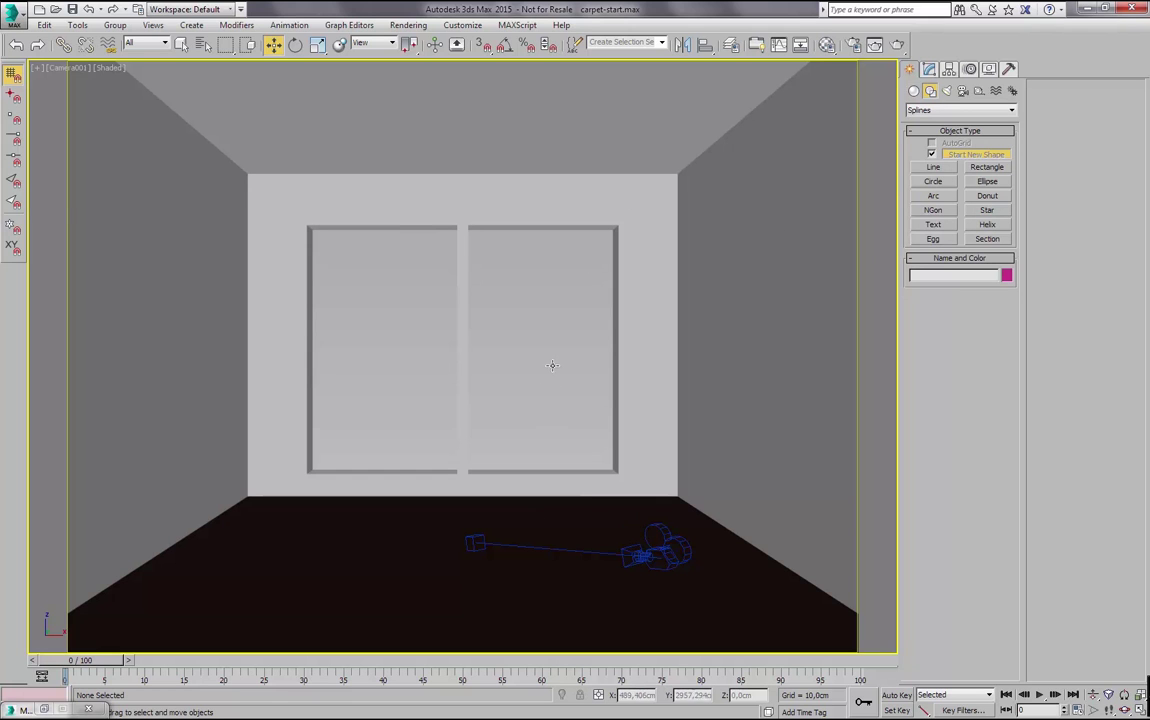
click(937, 183)
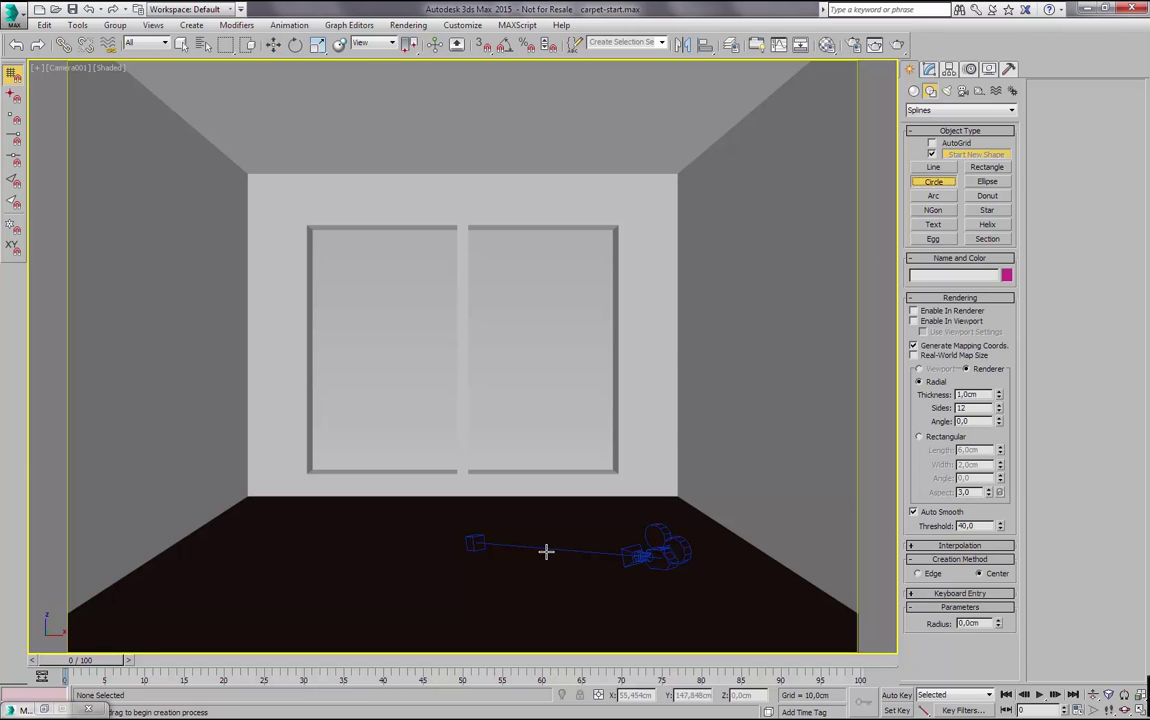
drag(480, 548, 593, 552)
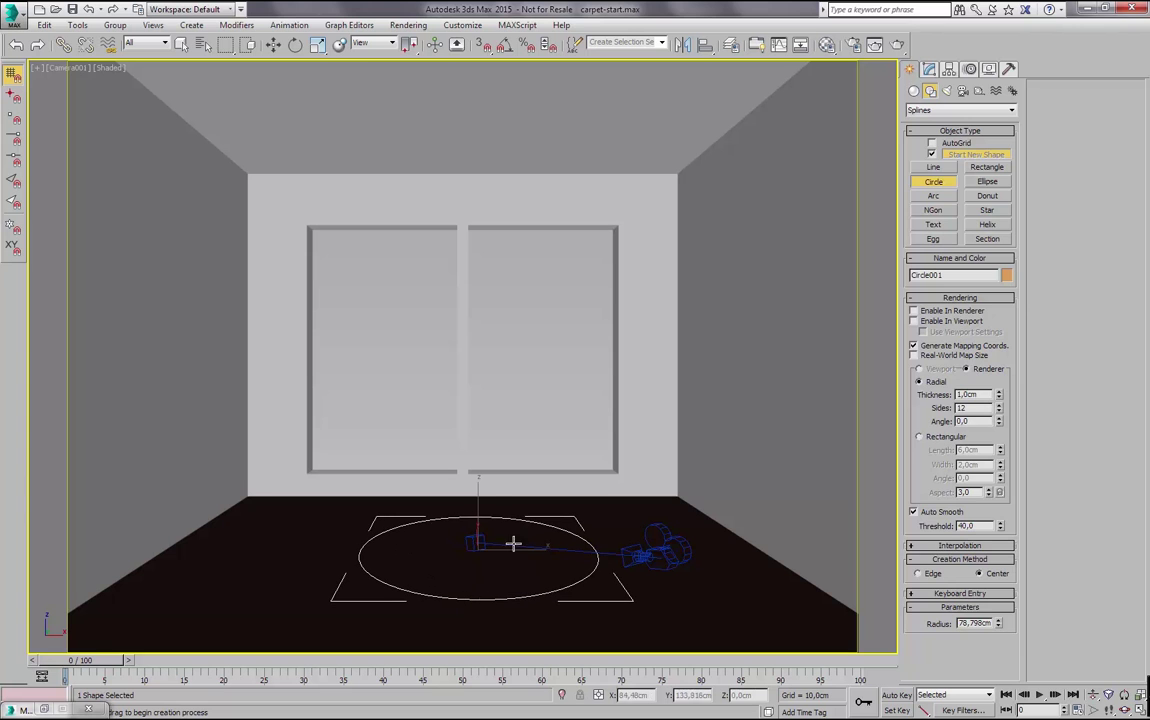
- Raise the circle about 1.1 cm above the floor in a perspective view and show its modifier stack
key(w)
key(p)
key(z)
alt+middle_drag(494, 528, 512, 559)
drag(463, 304, 463, 300)
alt+middle_drag(480, 341, 484, 362)
click(929, 69)
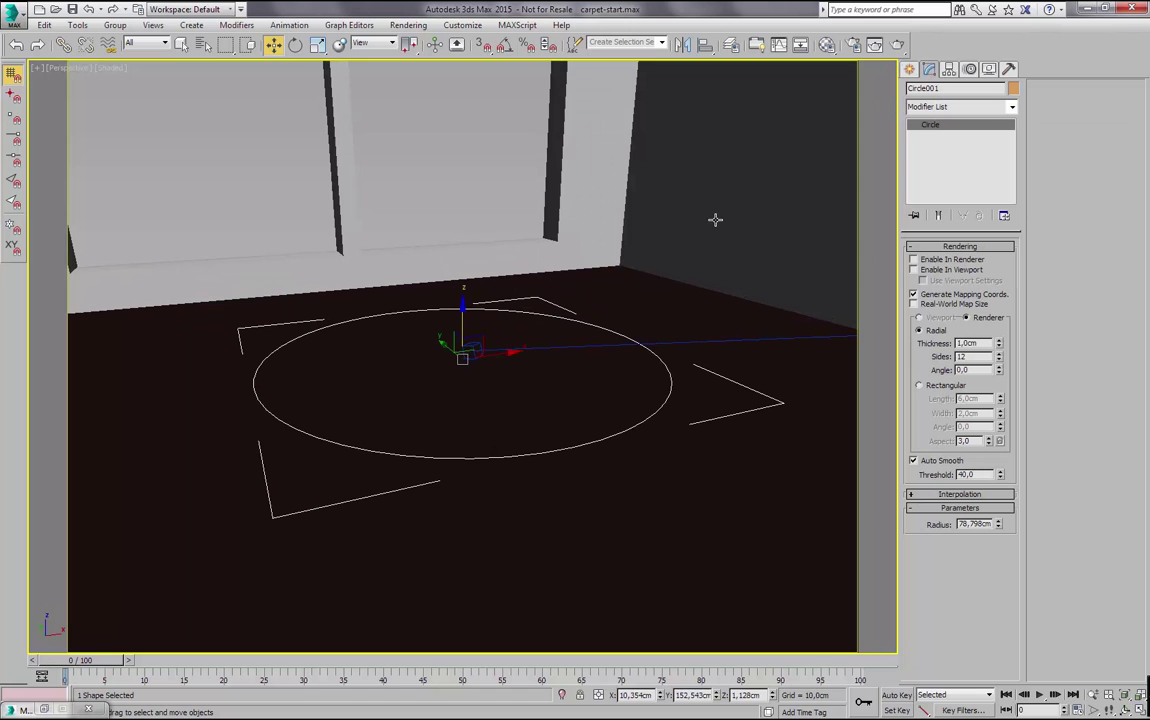
click(959, 107)
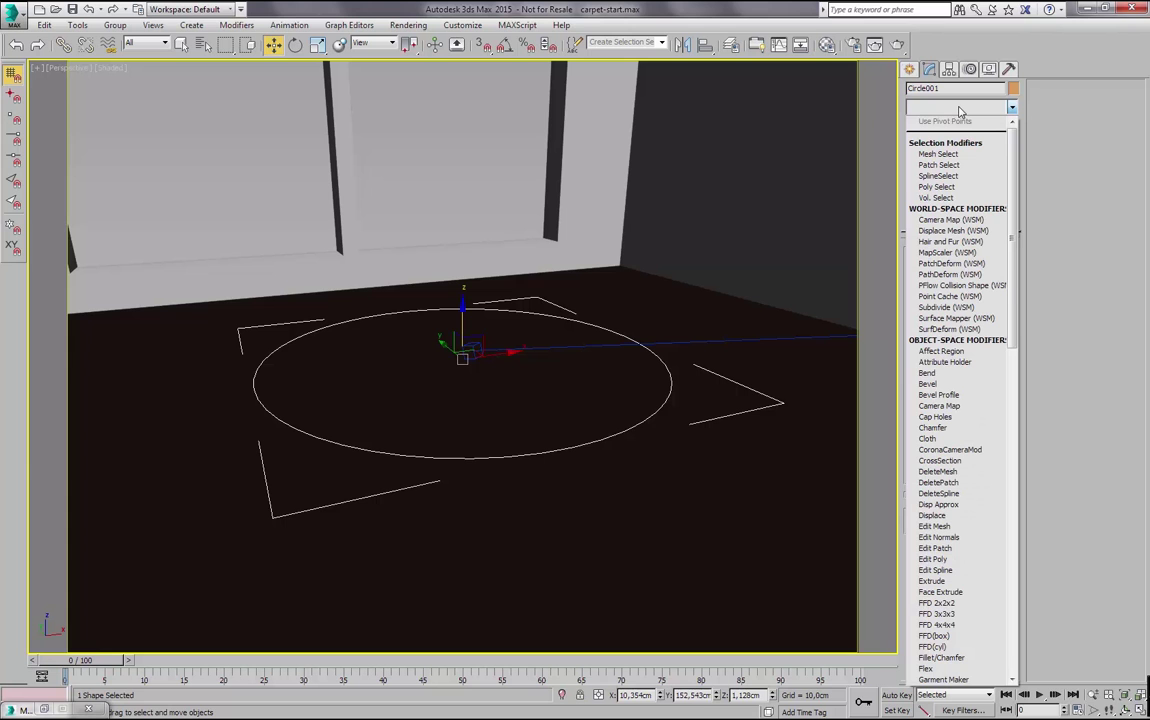
scroll(935, 430, down, 12)
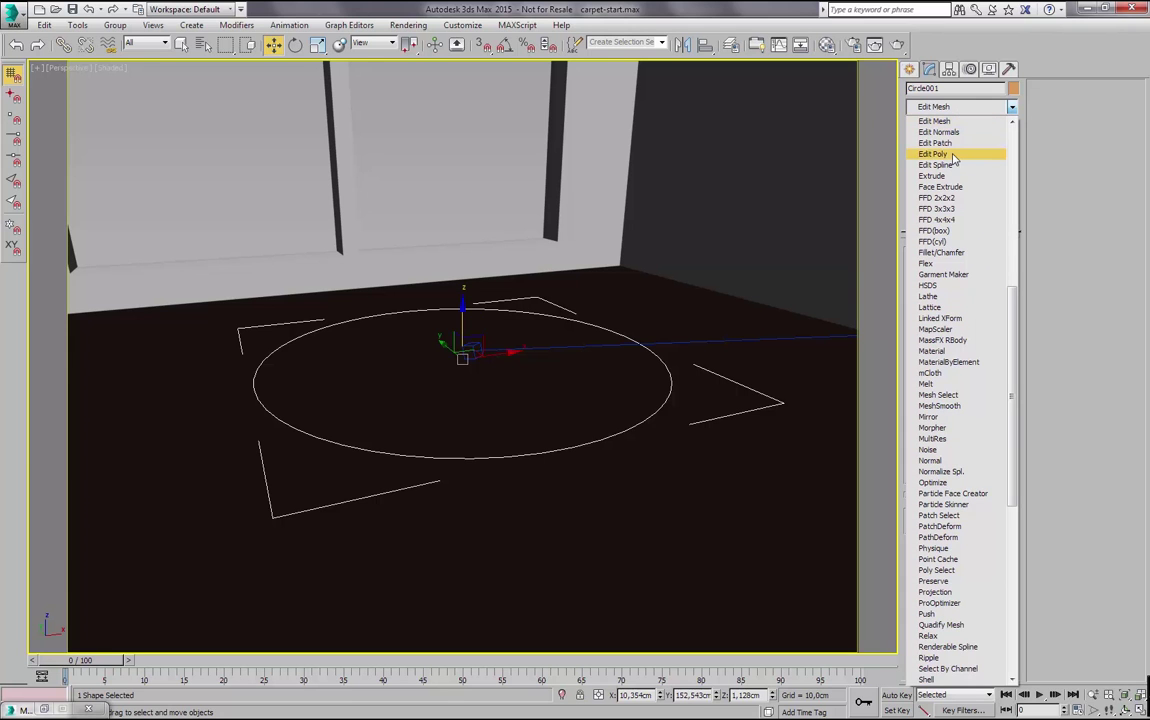
click(953, 158)
right_click(942, 125)
click(945, 146)
- Apply the Garment Maker modifier to the circle and show edged faces in the viewport
click(945, 107)
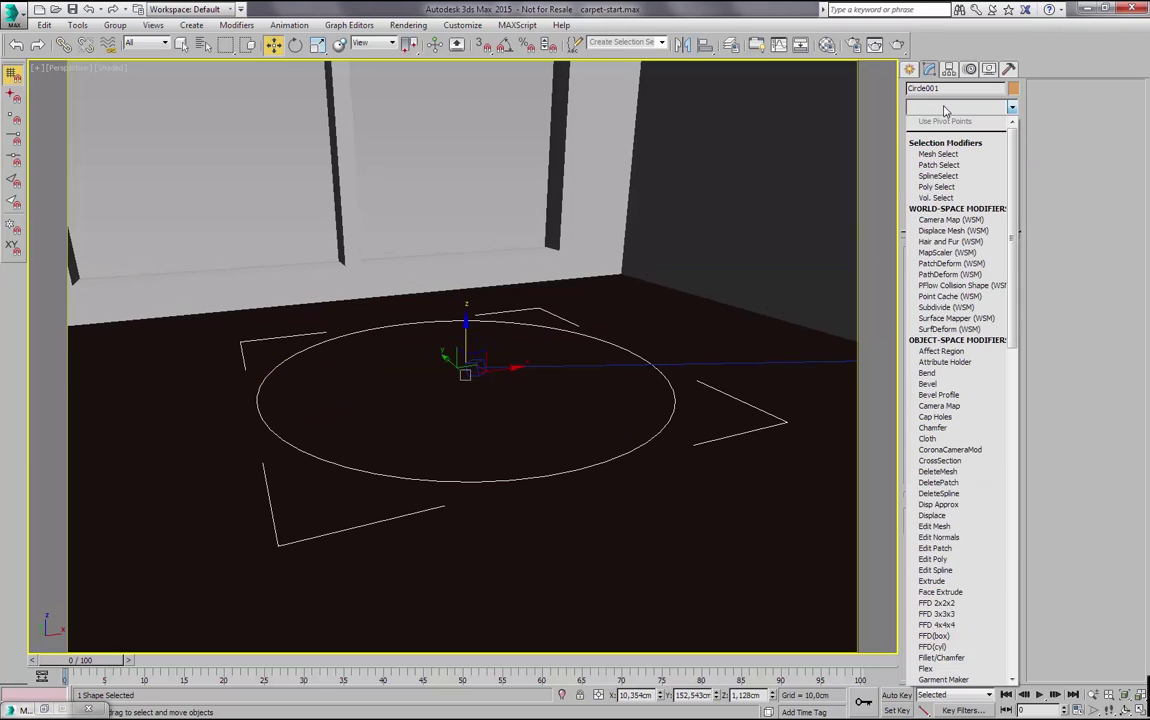
key(g)
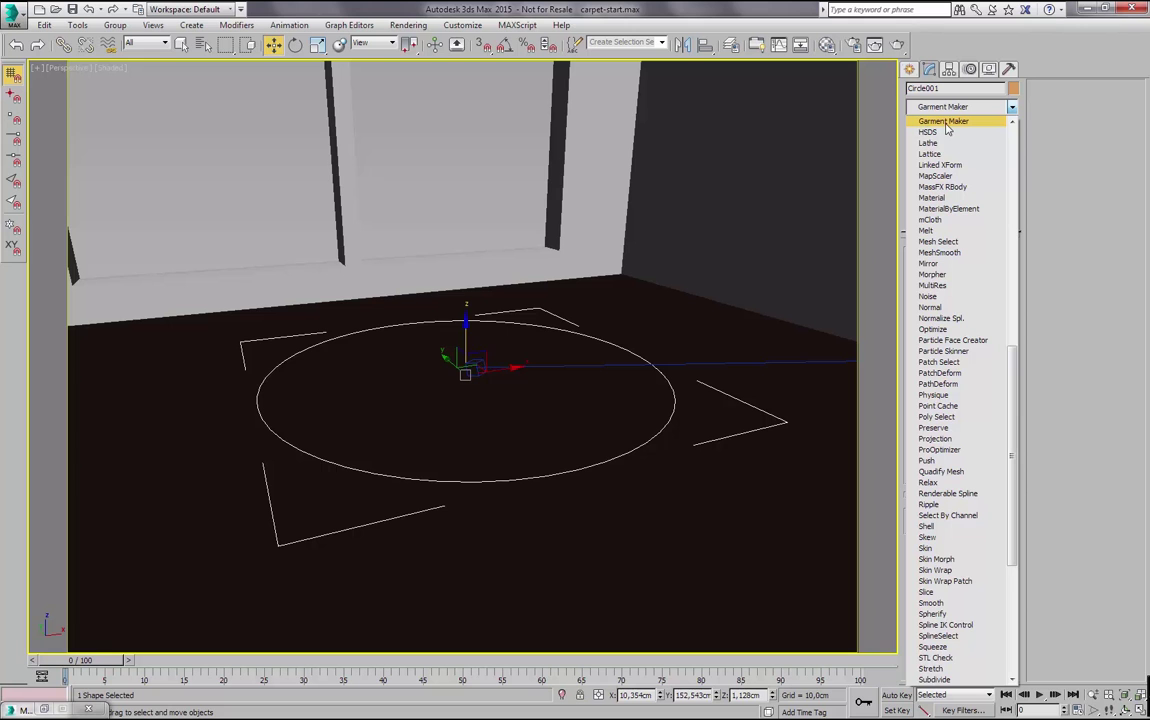
click(945, 125)
middle_drag(490, 396, 499, 406)
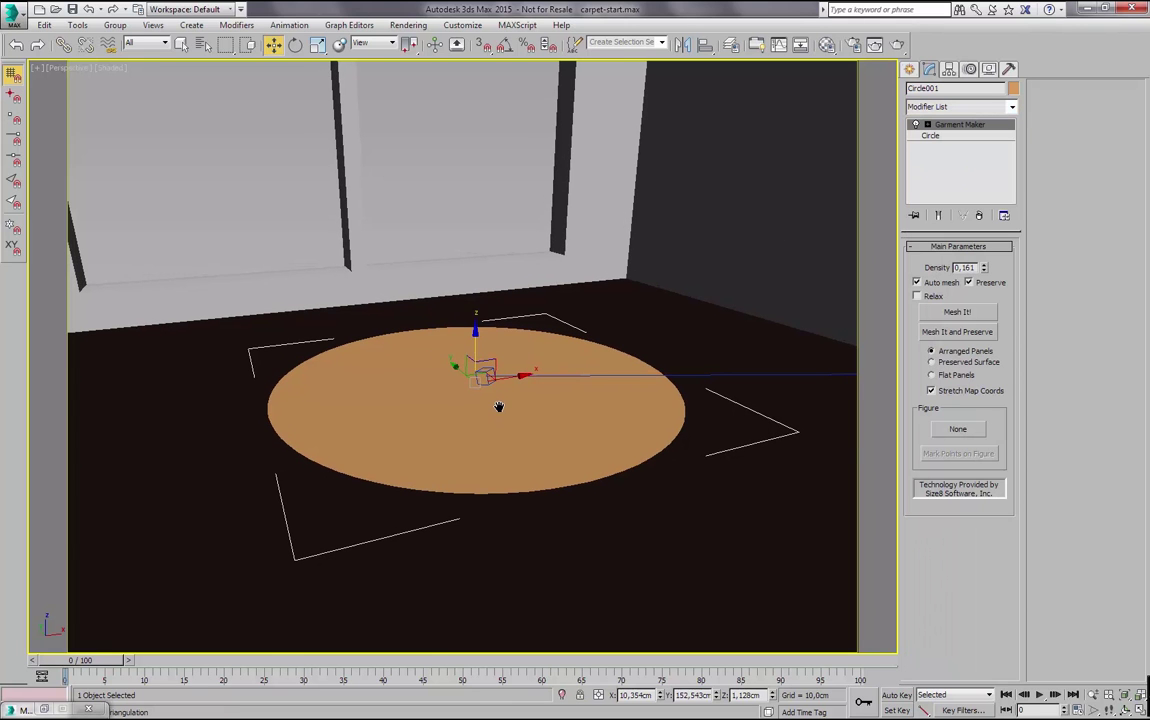
key(F4)
scroll(515, 404, up, 4)
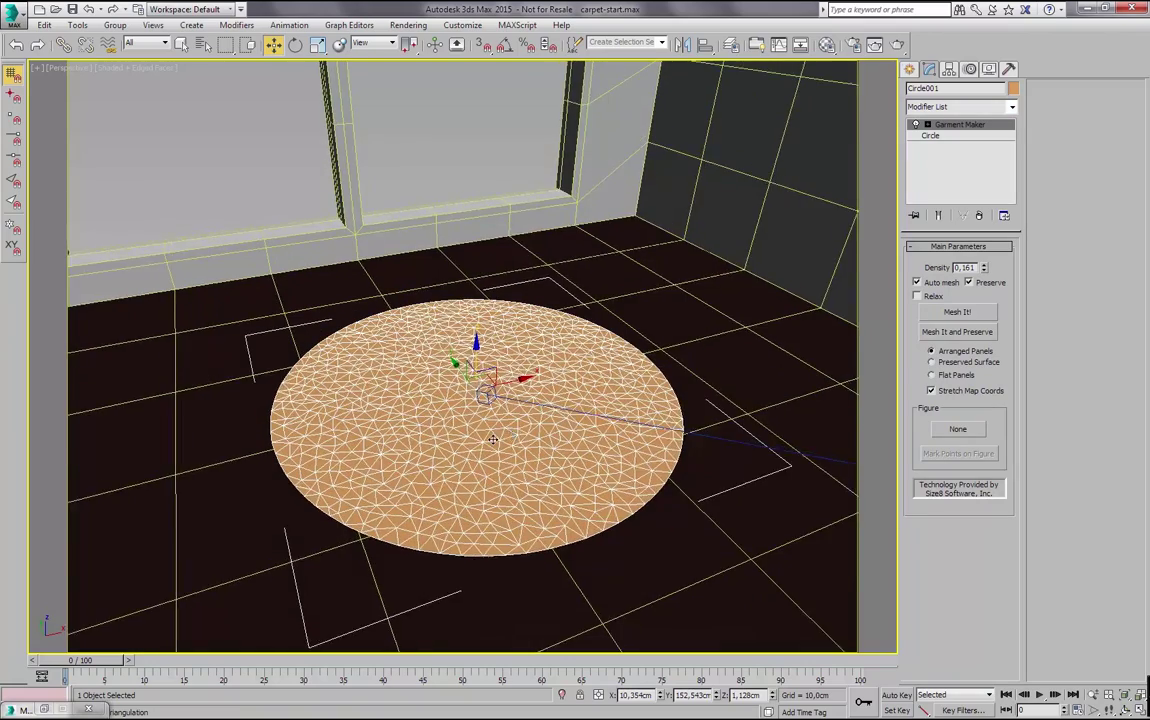
mouse_move(489, 450)
alt+middle_down()
mouse_move(436, 396)
mouse_move(495, 458)
alt+middle_up()
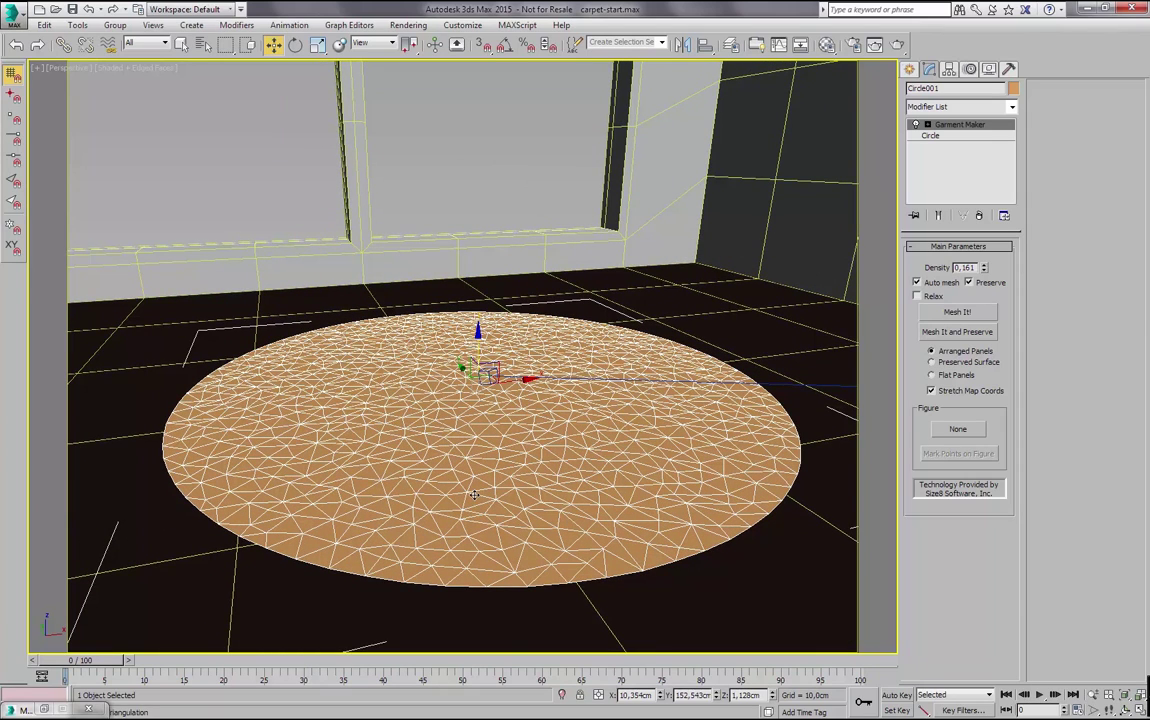
- Rename the round mesh carpet-base and deselect it
scroll(476, 493, down, 3)
alt+middle_drag(556, 468, 590, 470)
double_click(907, 88)
text(carpet-base)
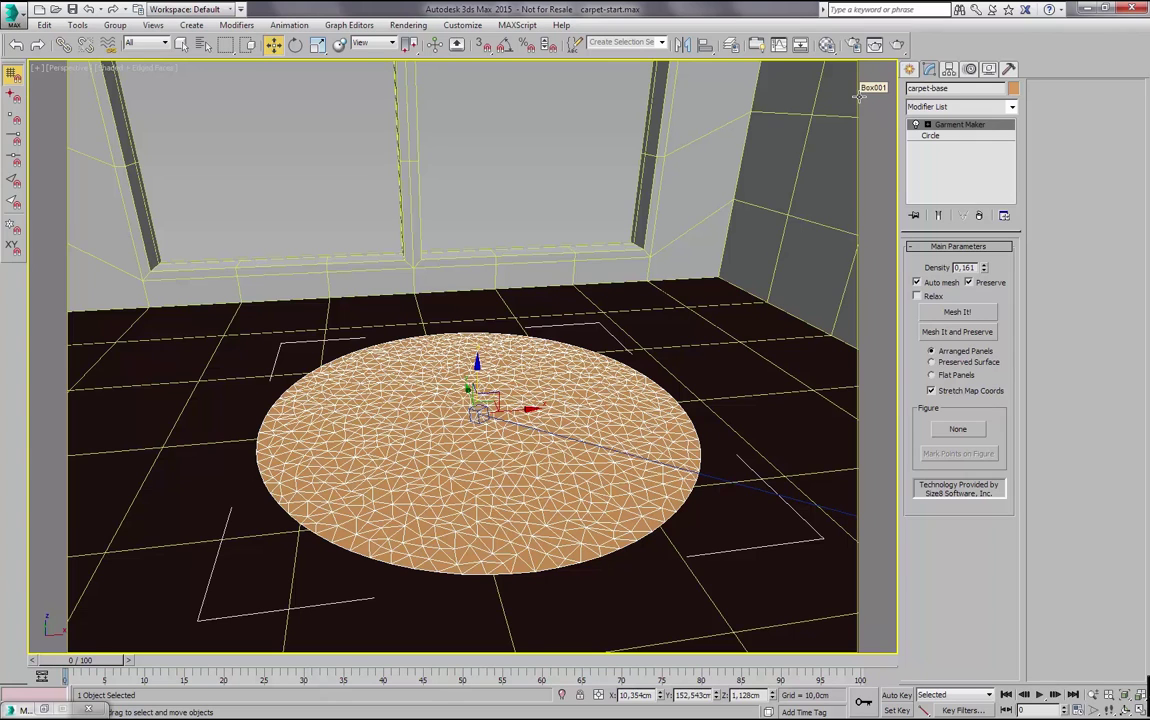
middle_drag(416, 472, 428, 461)
key(ctrl+d)
mouse_move(585, 457)
alt+middle_down()
mouse_move(526, 480)
mouse_move(596, 441)
alt+middle_up()
- Create an upright Capsule extended primitive about 4.6 cm in radius and 45 cm high on the floor beside the carpet base
click(910, 69)
click(930, 91)
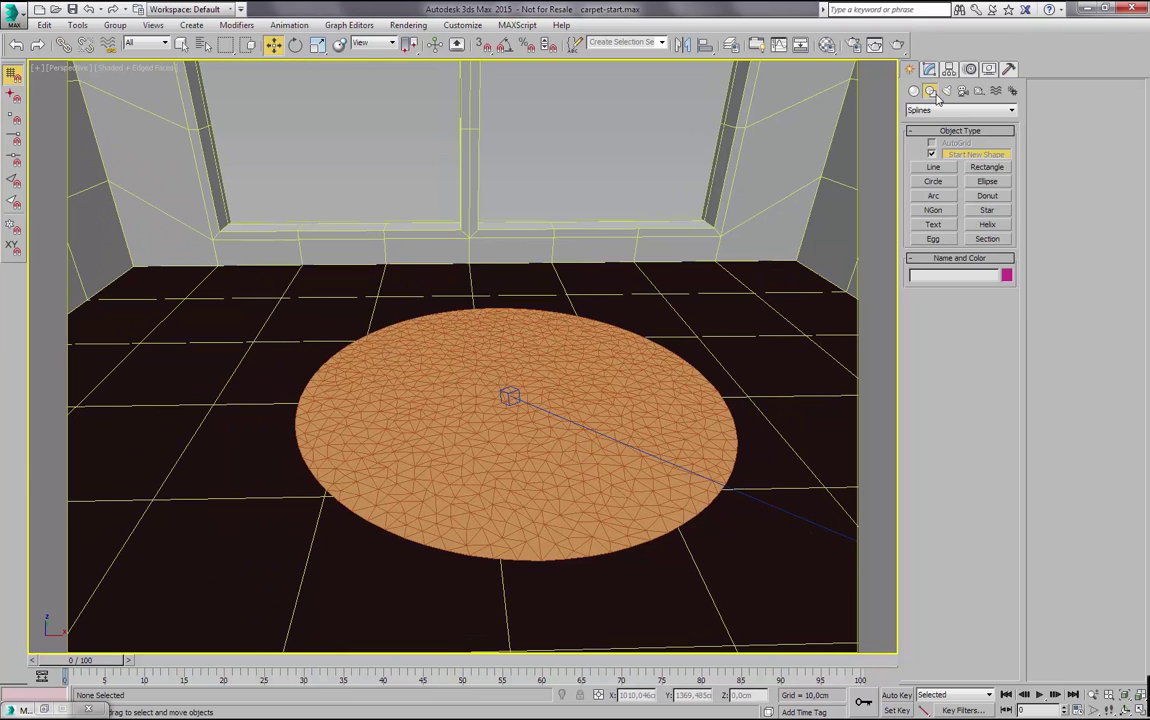
click(913, 91)
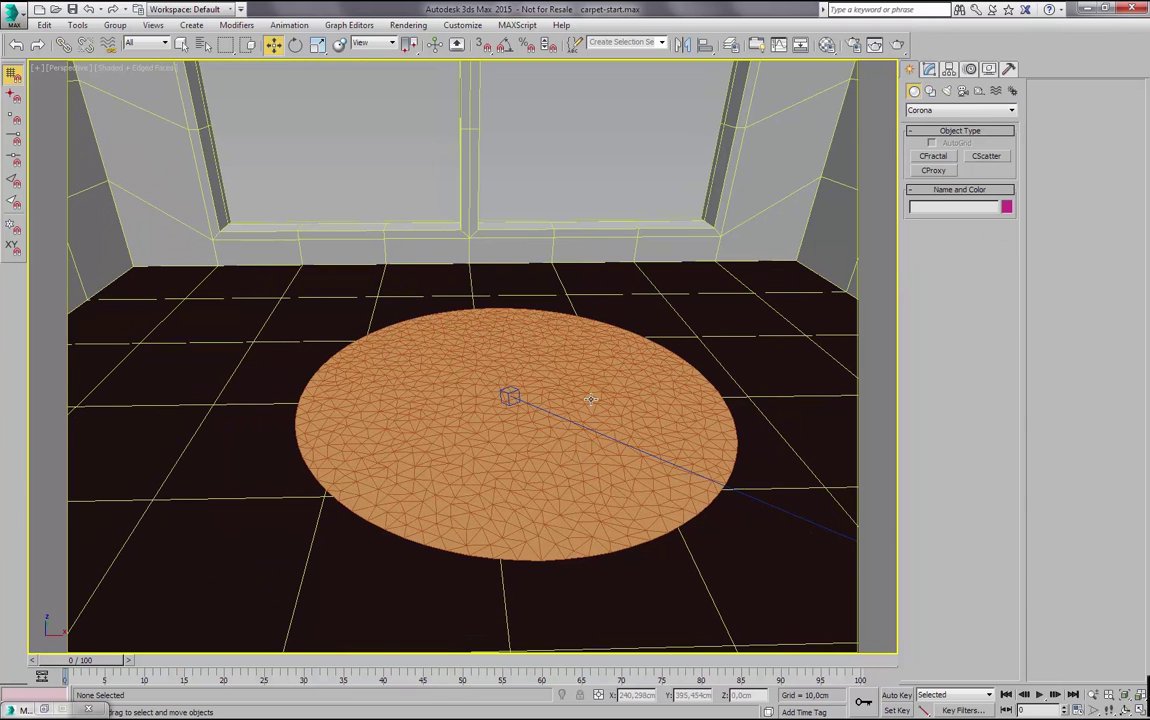
alt+middle_drag(591, 399, 616, 391)
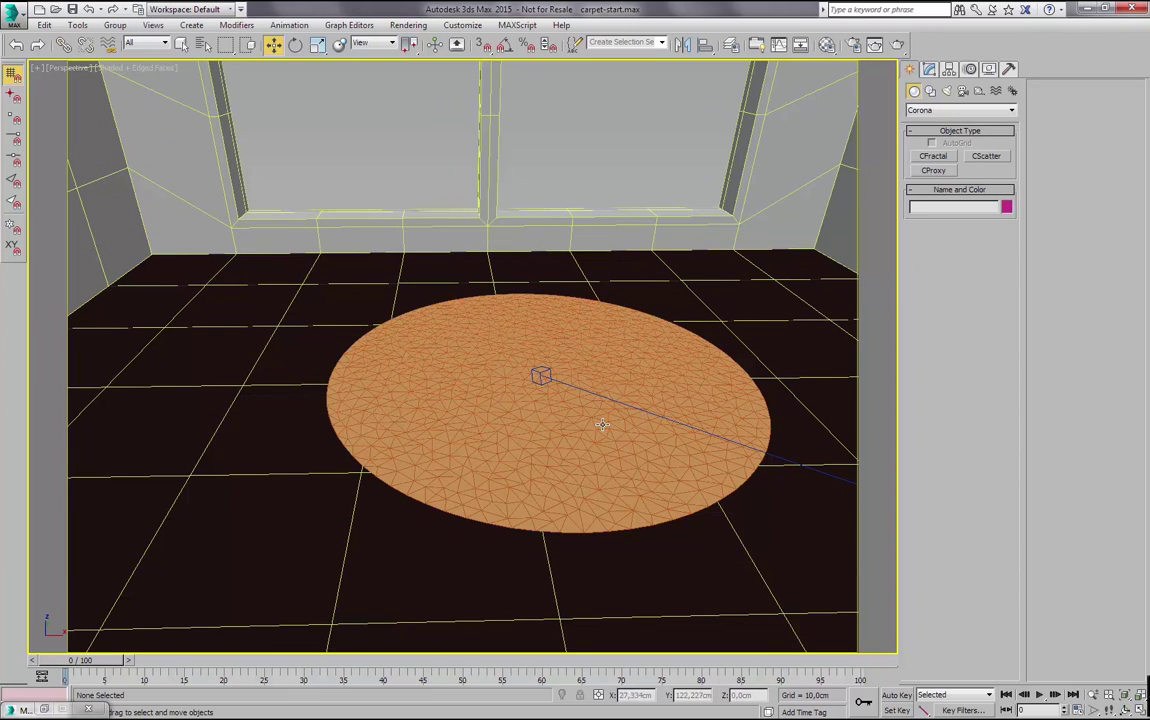
click(926, 111)
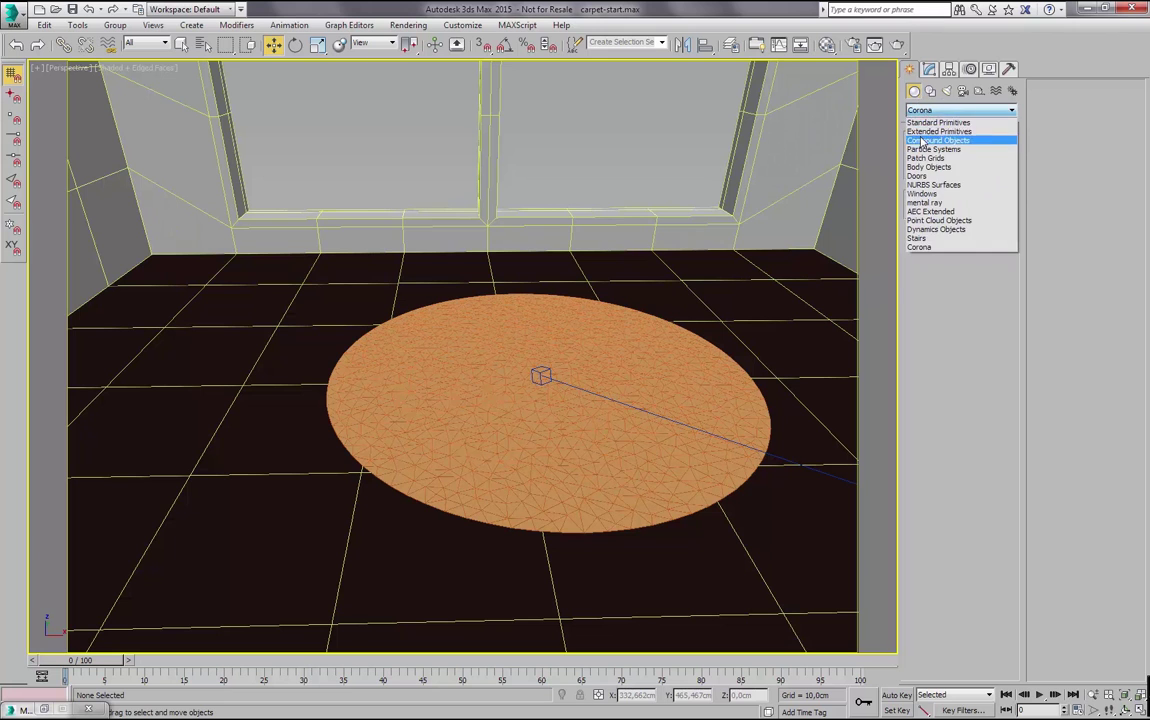
click(935, 131)
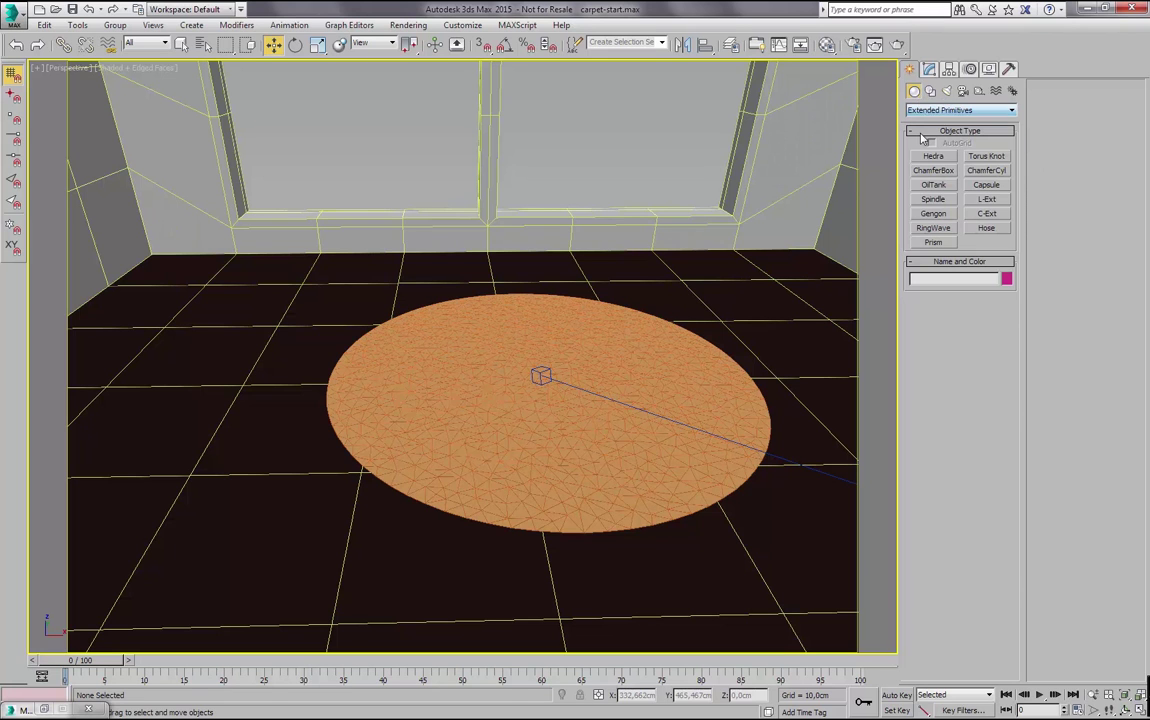
click(984, 185)
mouse_move(329, 483)
alt+middle_down()
mouse_move(267, 514)
mouse_move(341, 488)
alt+middle_up()
drag(294, 480, 310, 493)
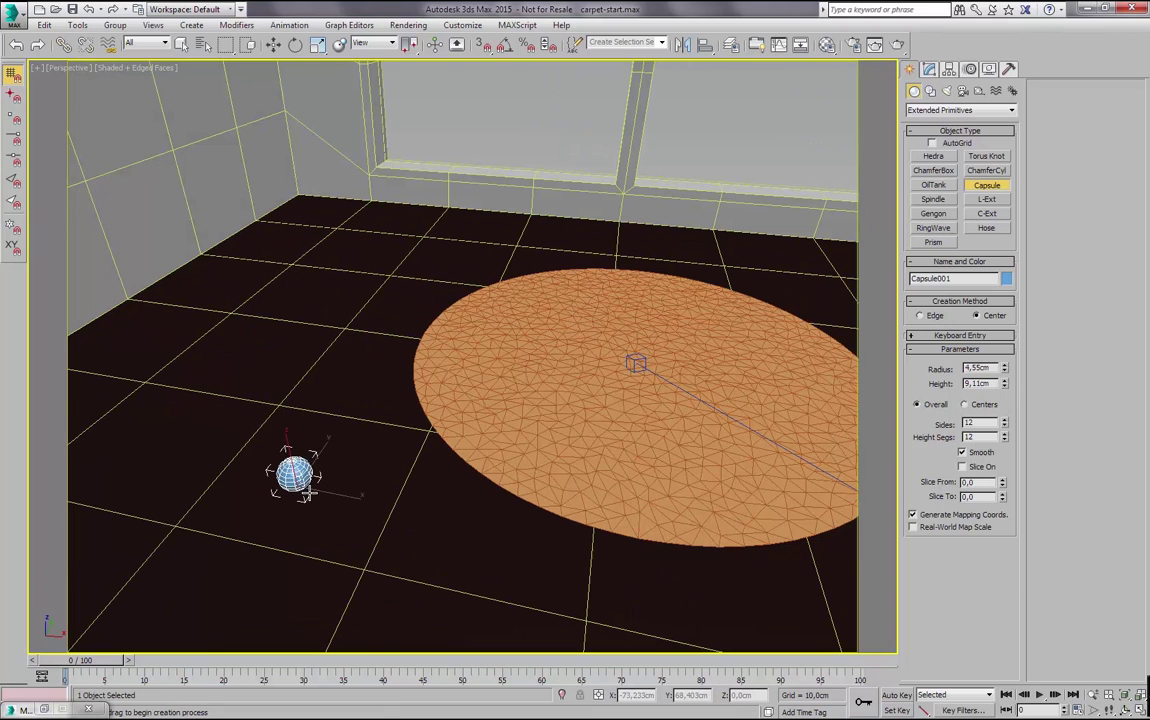
click(287, 353)
alt+middle_drag(331, 443, 334, 419)
key(w)
alt+middle_drag(457, 413, 442, 442)
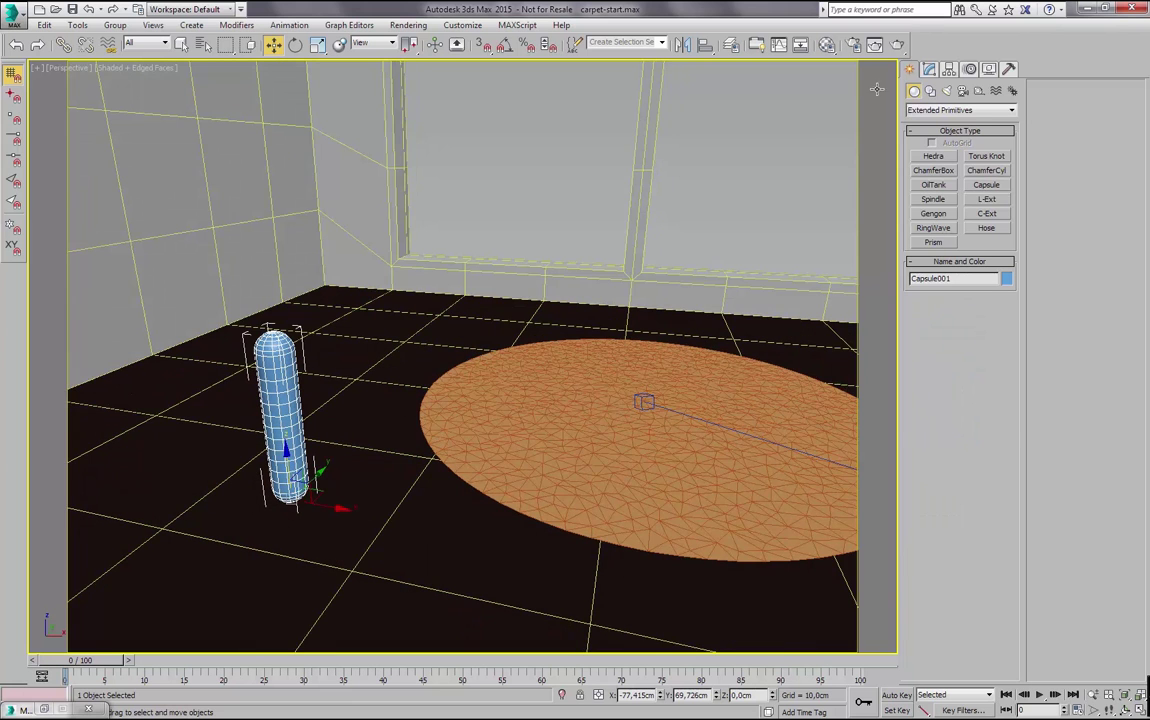
- Set the capsule's radius to 0.5 cm and its height to 10 cm
click(928, 69)
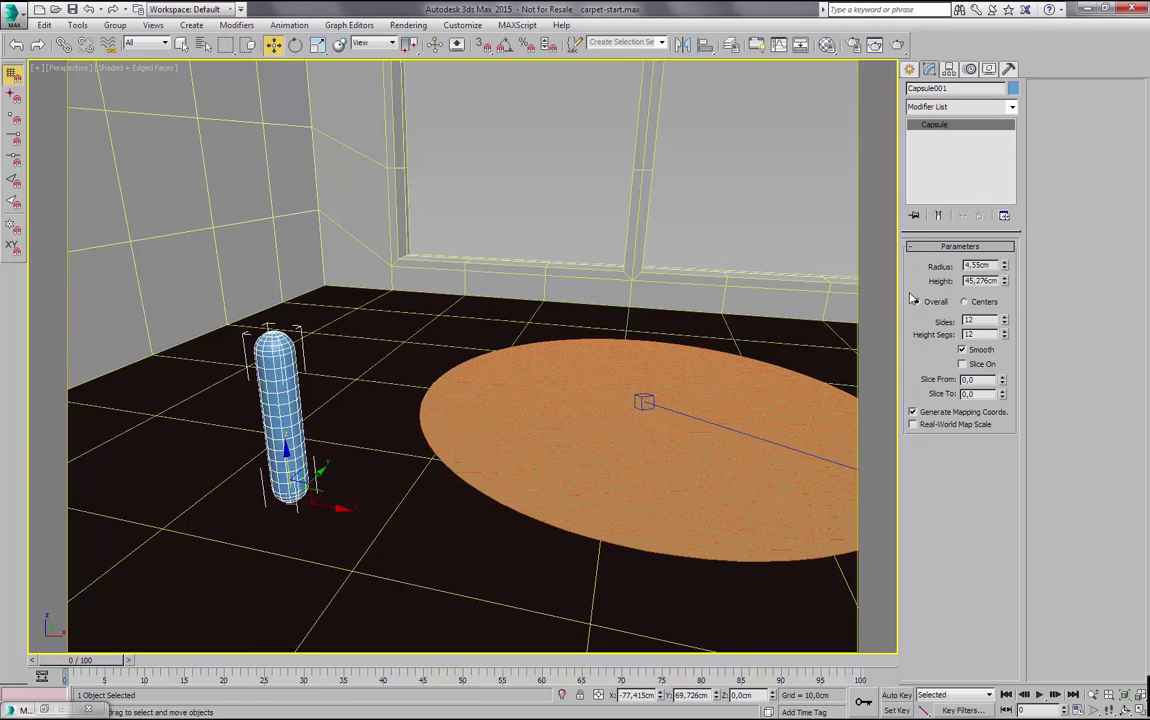
double_click(993, 265)
text(1)
key(Tab)
middle_drag(751, 407, 785, 412)
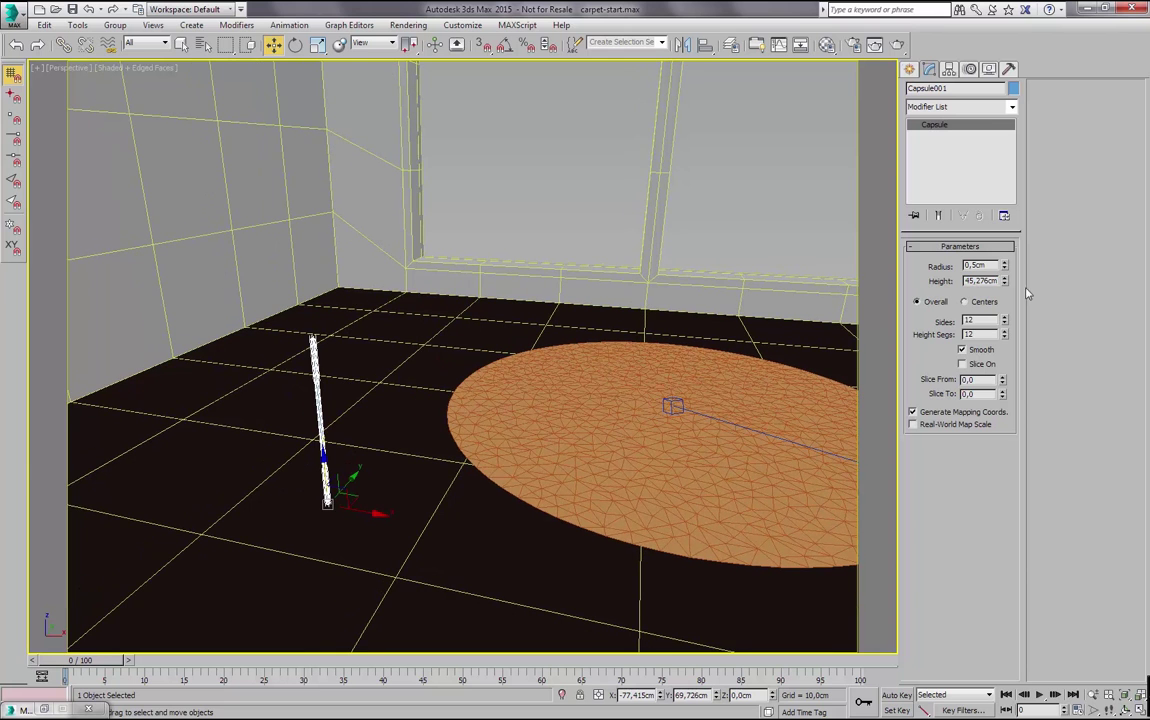
double_click(997, 281)
text(10)
key(Return)
- Add an Edit Poly modifier to the capsule and delete the vertices of its rounded bottom end
key(z)
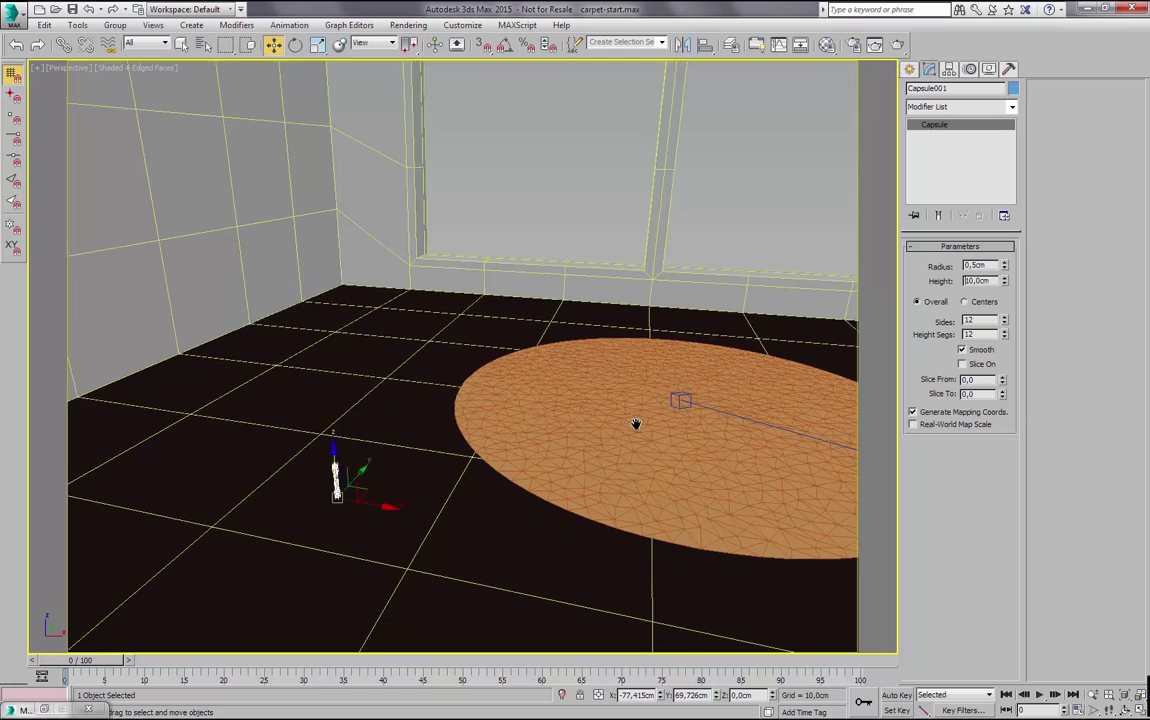
alt+middle_drag(502, 440, 470, 320)
click(945, 106)
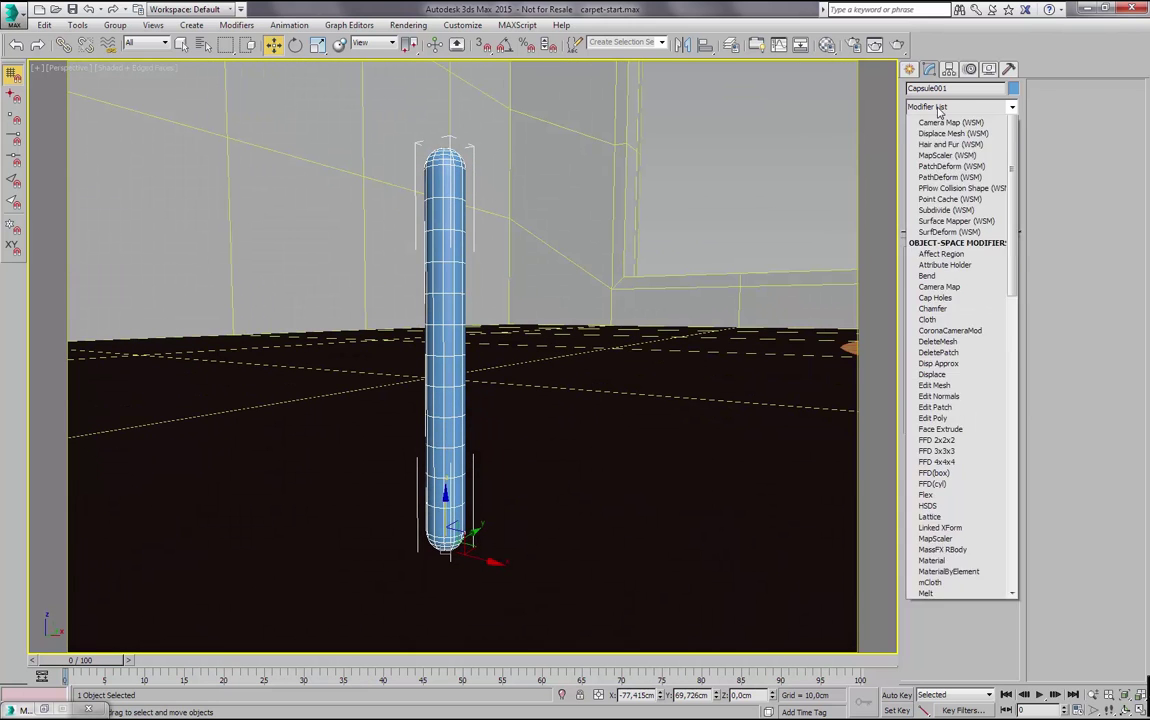
scroll(941, 155, down, 10)
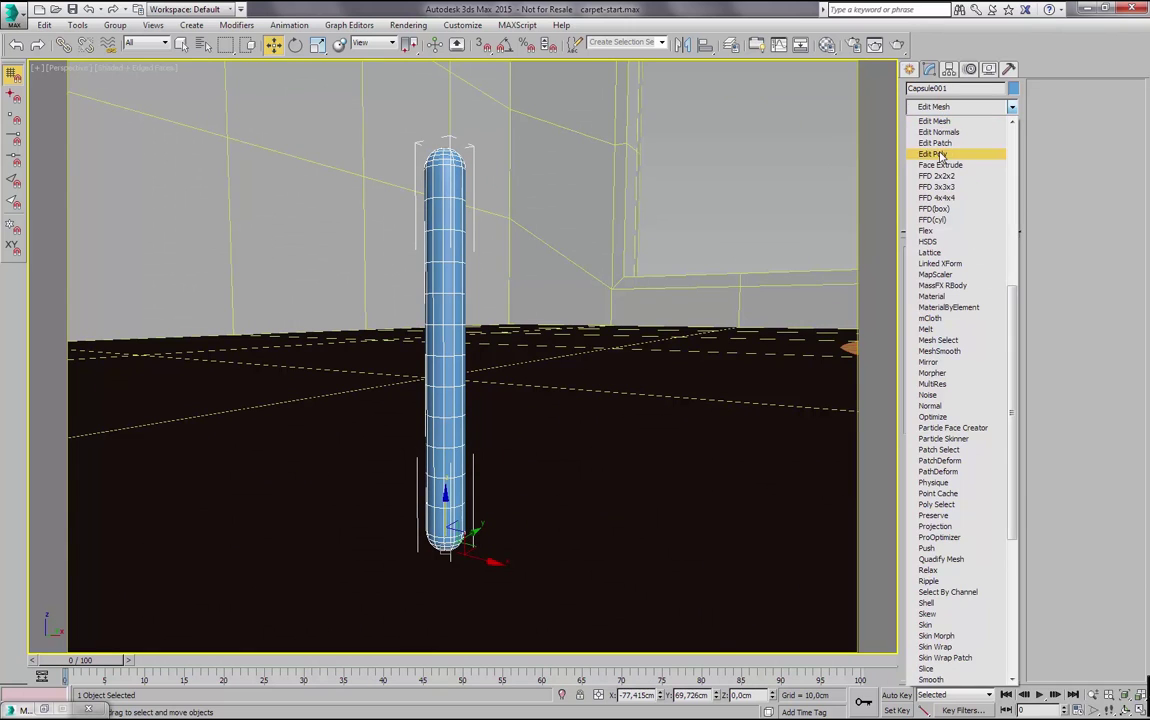
click(935, 154)
mouse_move(497, 467)
alt+middle_down()
mouse_move(529, 452)
mouse_move(526, 500)
alt+middle_up()
mouse_move(520, 590)
mouse_down()
mouse_move(380, 557)
mouse_move(372, 542)
mouse_up()
alt+middle_drag(372, 542, 557, 555)
key(Delete)
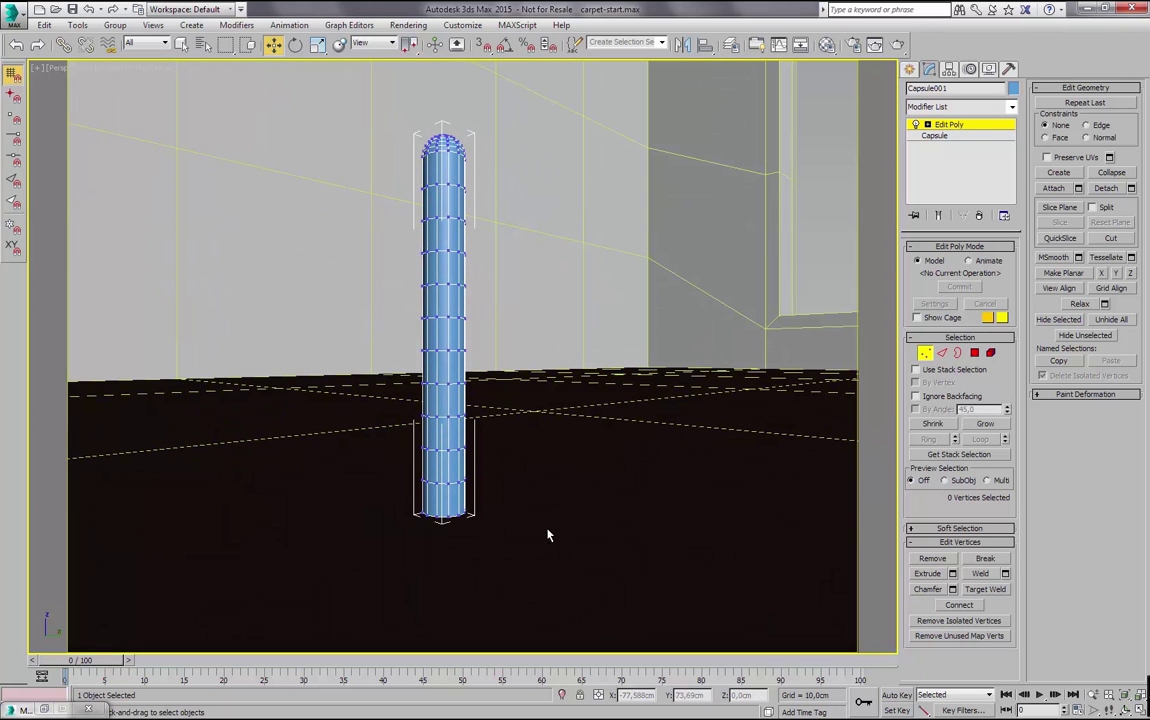
alt+middle_drag(603, 347, 636, 371)
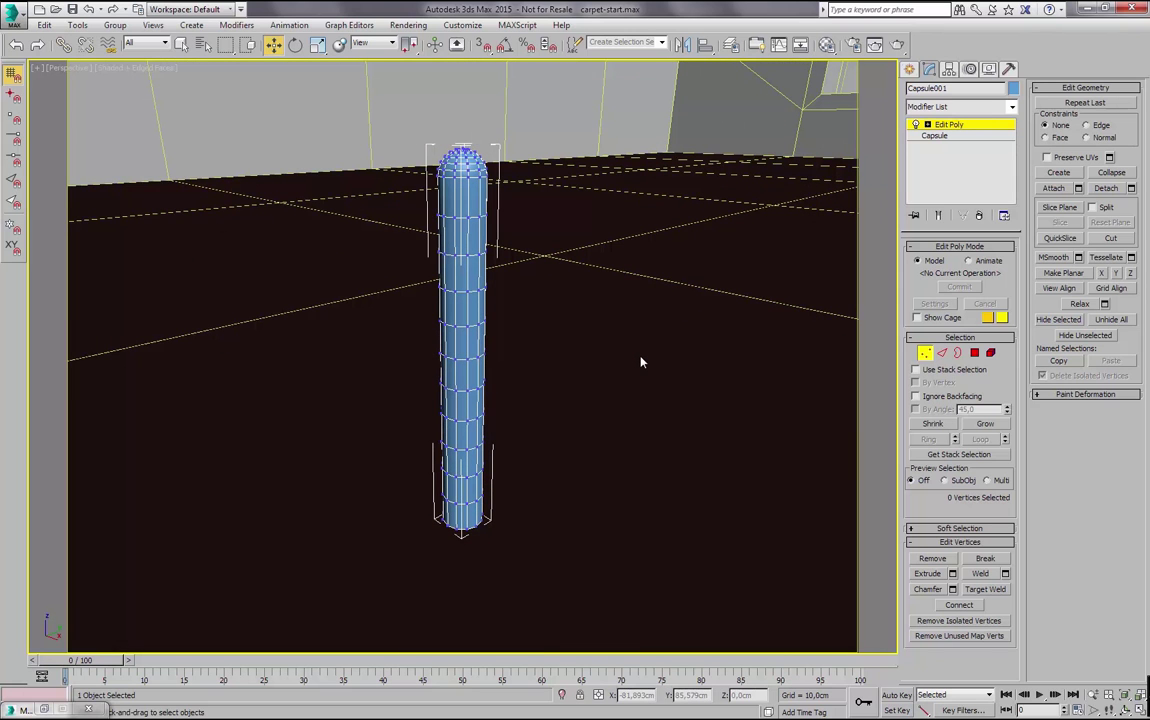
- Leave vertex editing and add a Bend modifier to the capsule with an angle of 117 degrees, then deselect it
alt+middle_drag(655, 369, 662, 381)
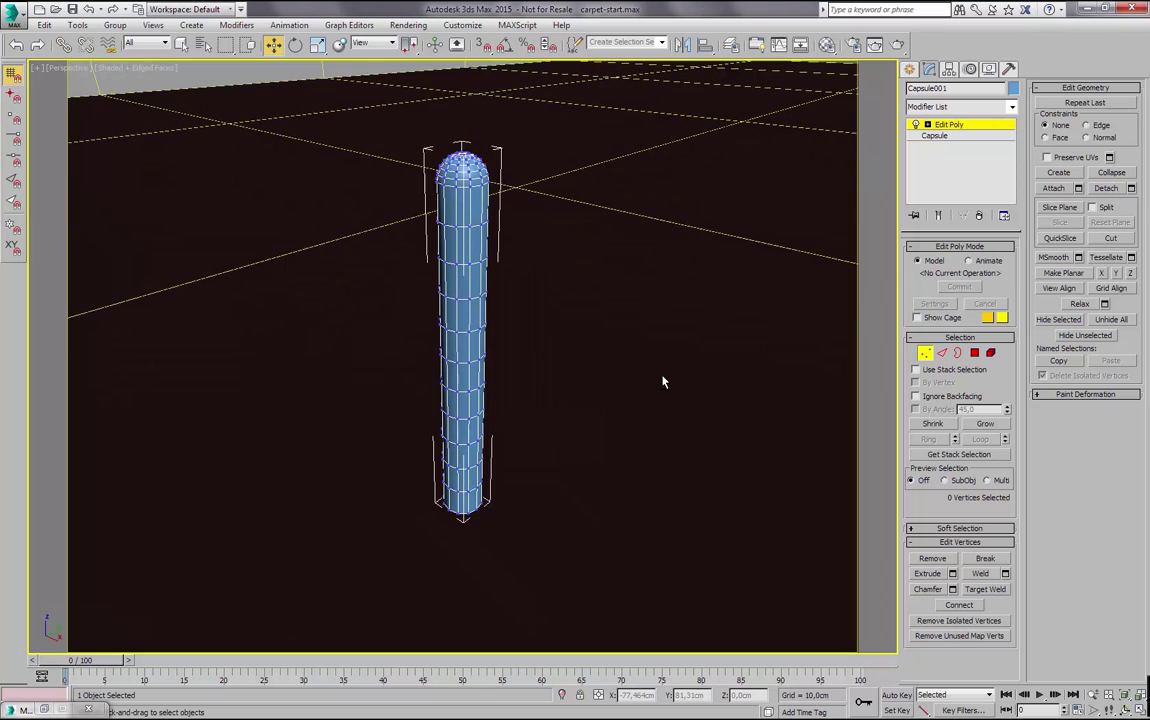
click(946, 124)
alt+middle_drag(678, 282, 681, 241)
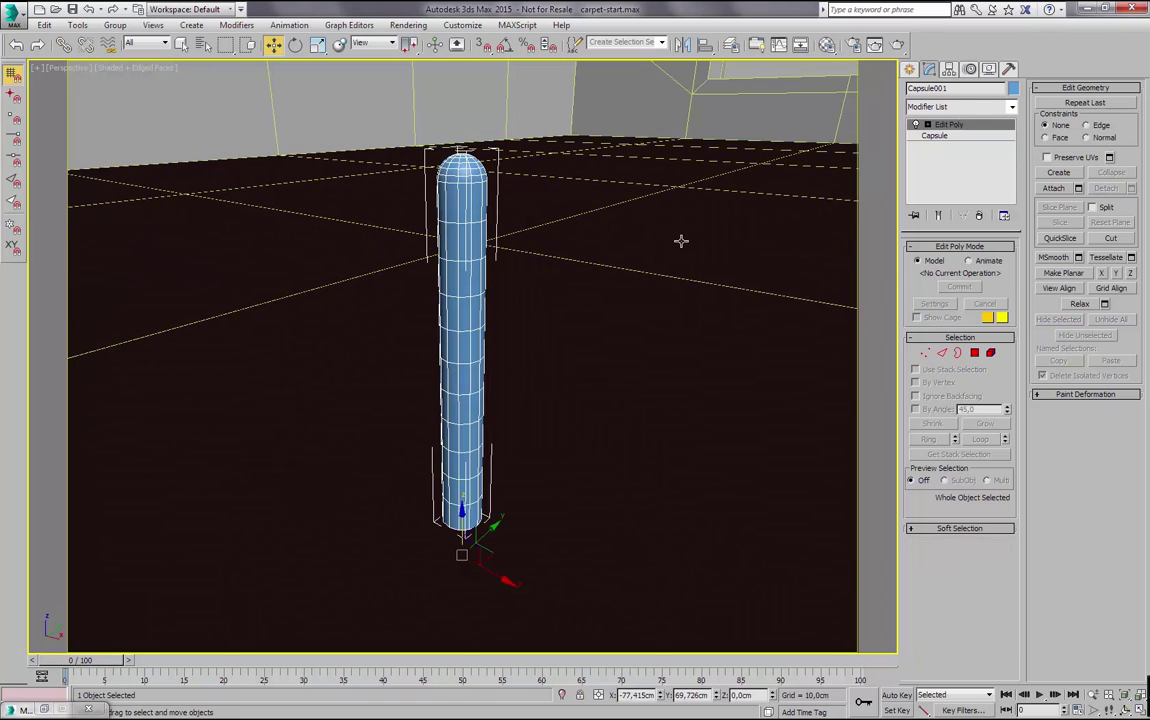
click(958, 107)
key(b)
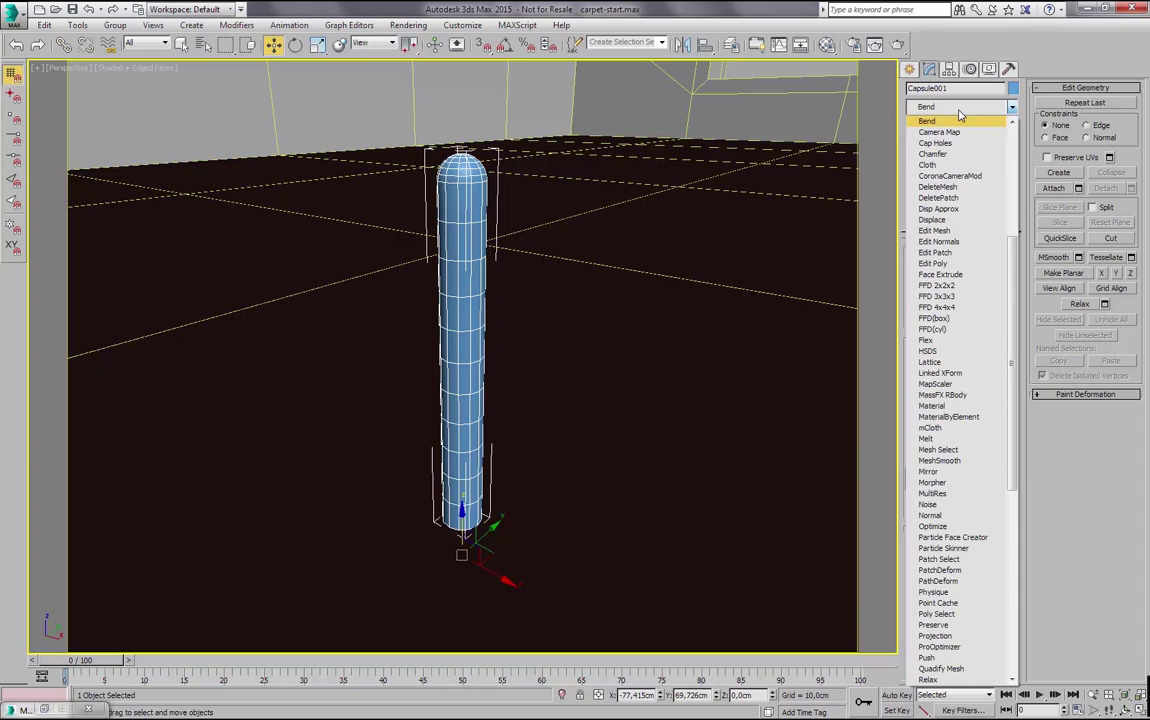
key(Return)
drag(997, 273, 969, 117)
alt+middle_drag(566, 377, 486, 411)
scroll(562, 418, down, 5)
scroll(485, 412, up, 4)
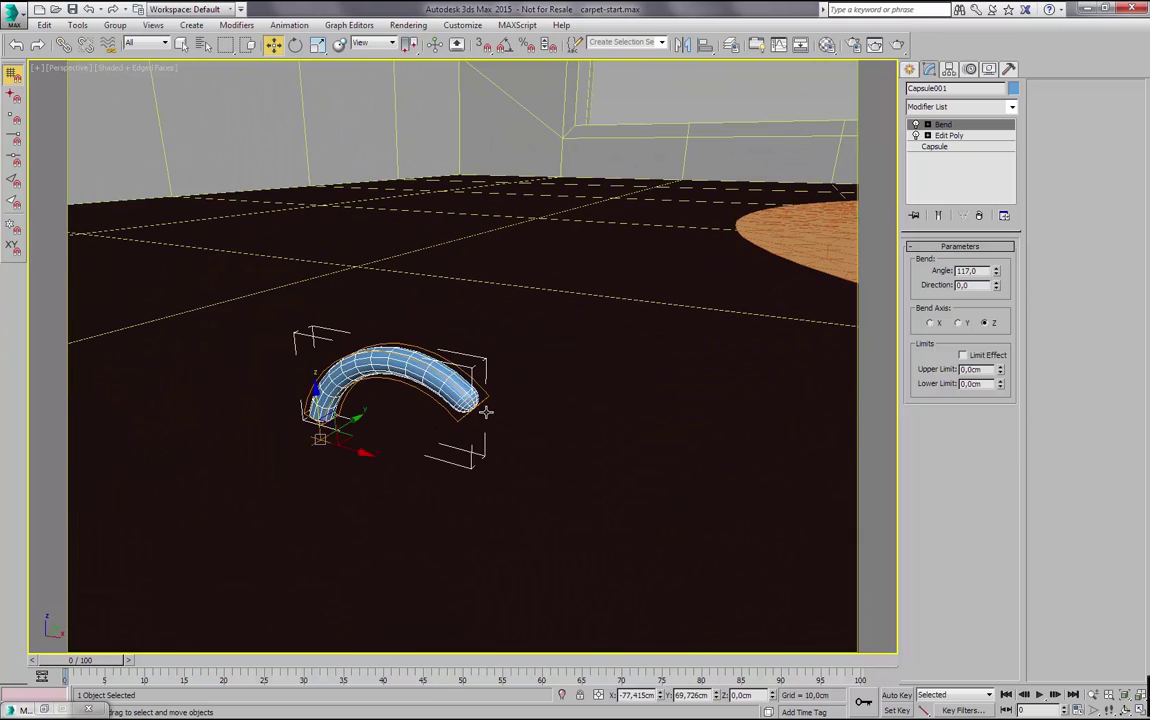
click(488, 408)
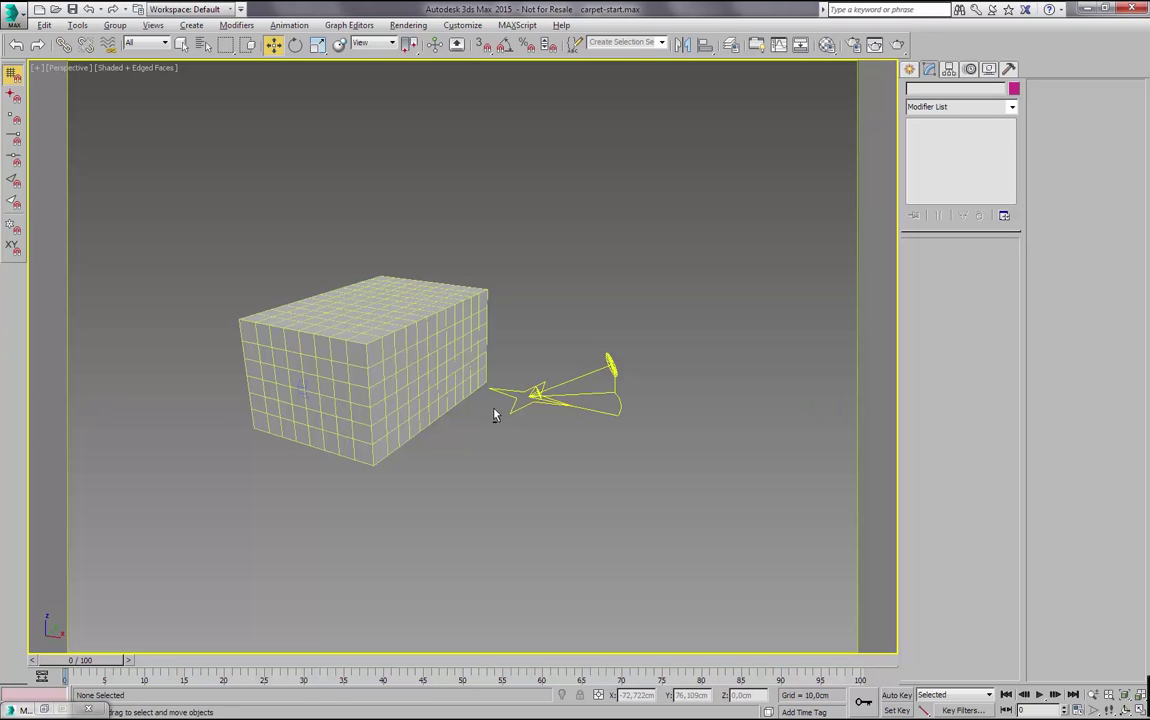
- View the room through Camera001, return to perspective and frame the carpet base
key(c)
double_click(536, 271)
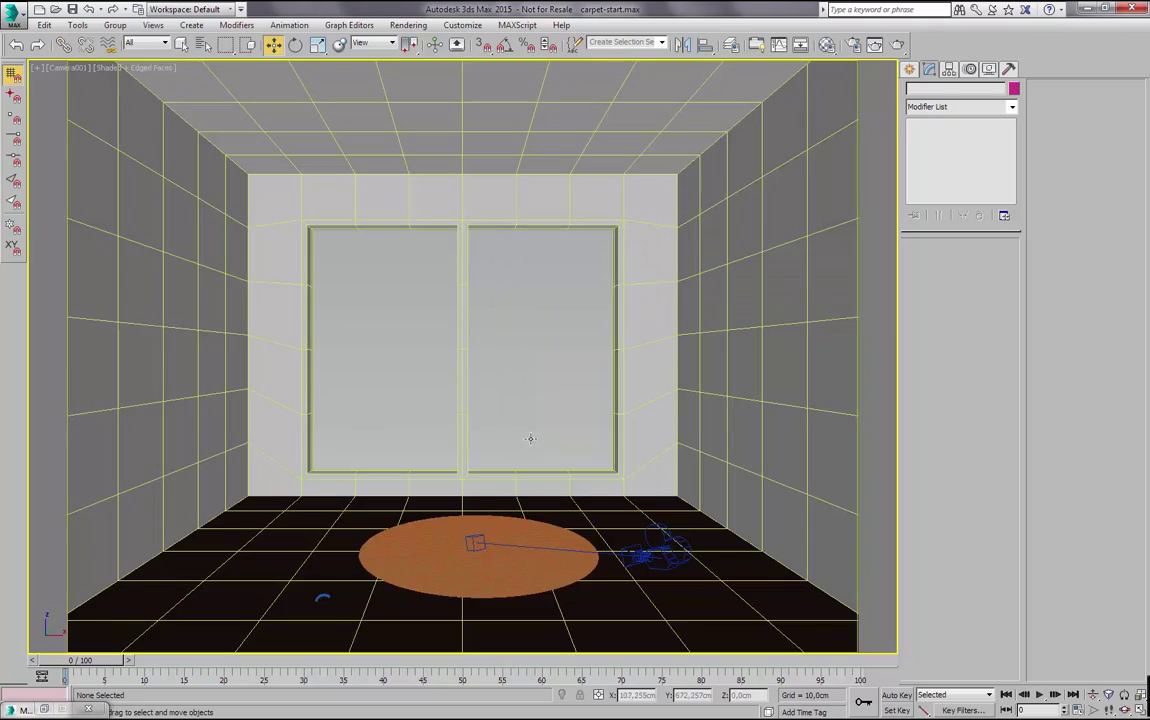
key(p)
click(472, 527)
key(z)
alt+middle_drag(472, 525, 488, 468)
scroll(488, 468, up, 2)
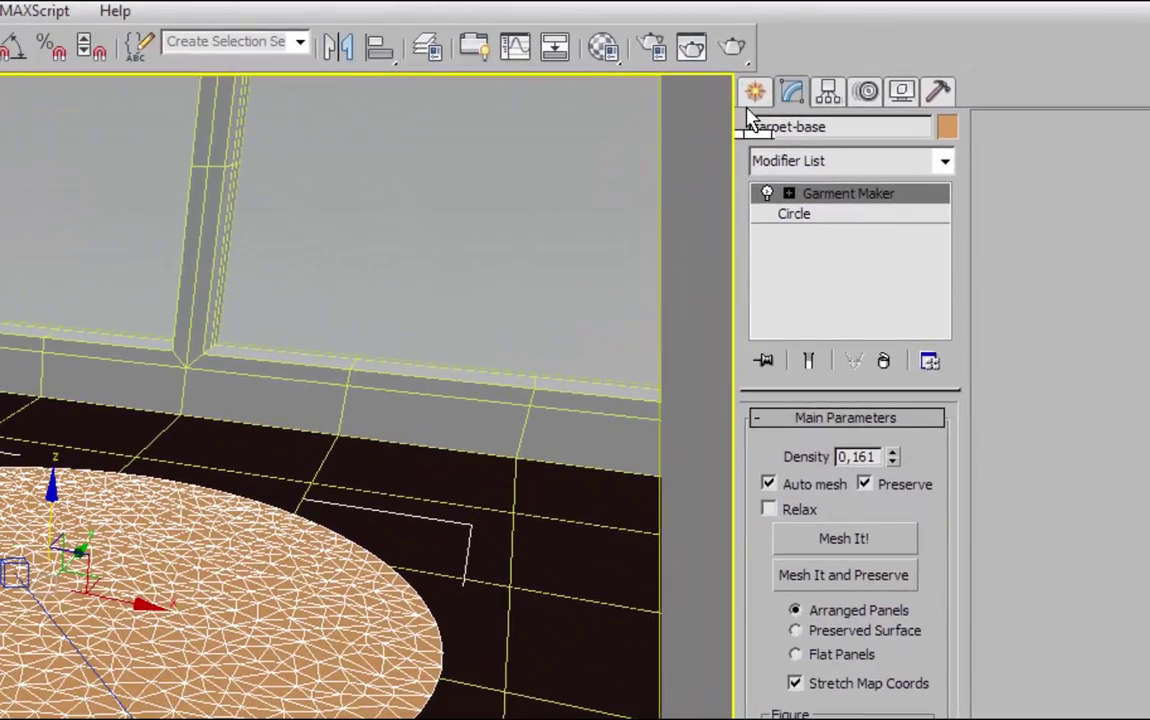
- Create a Corona CScatter object with an icon size of about 20 on the floor beside the carpet base
click(755, 92)
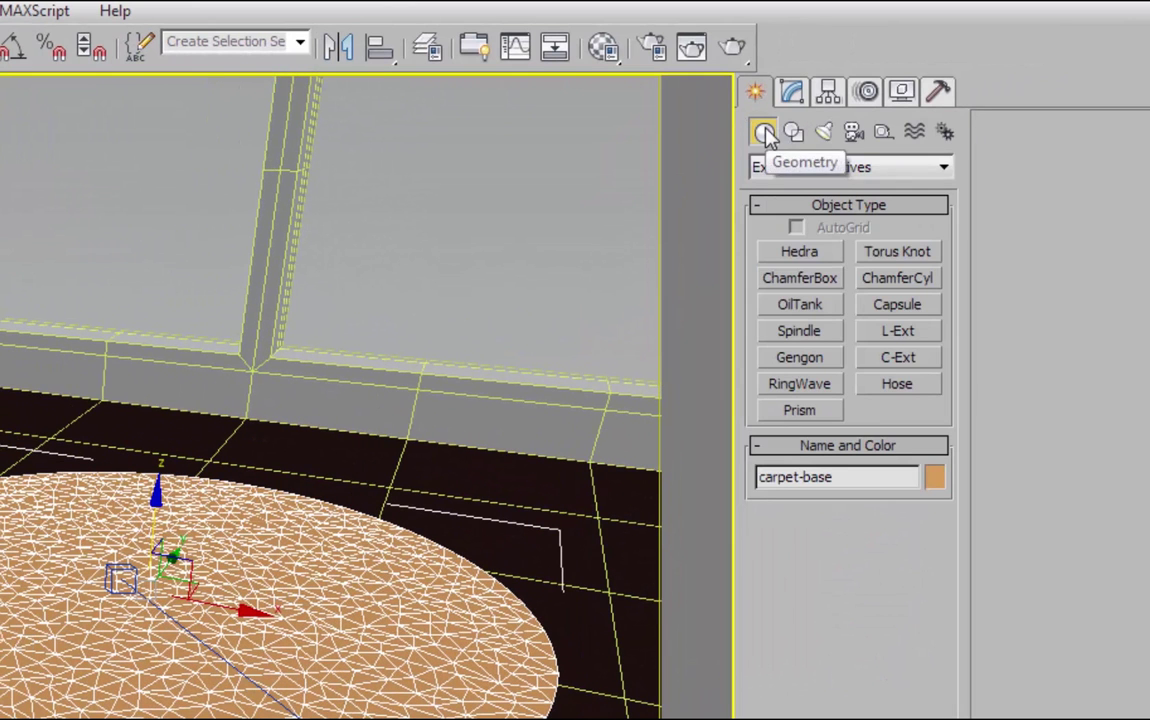
click(797, 170)
click(768, 416)
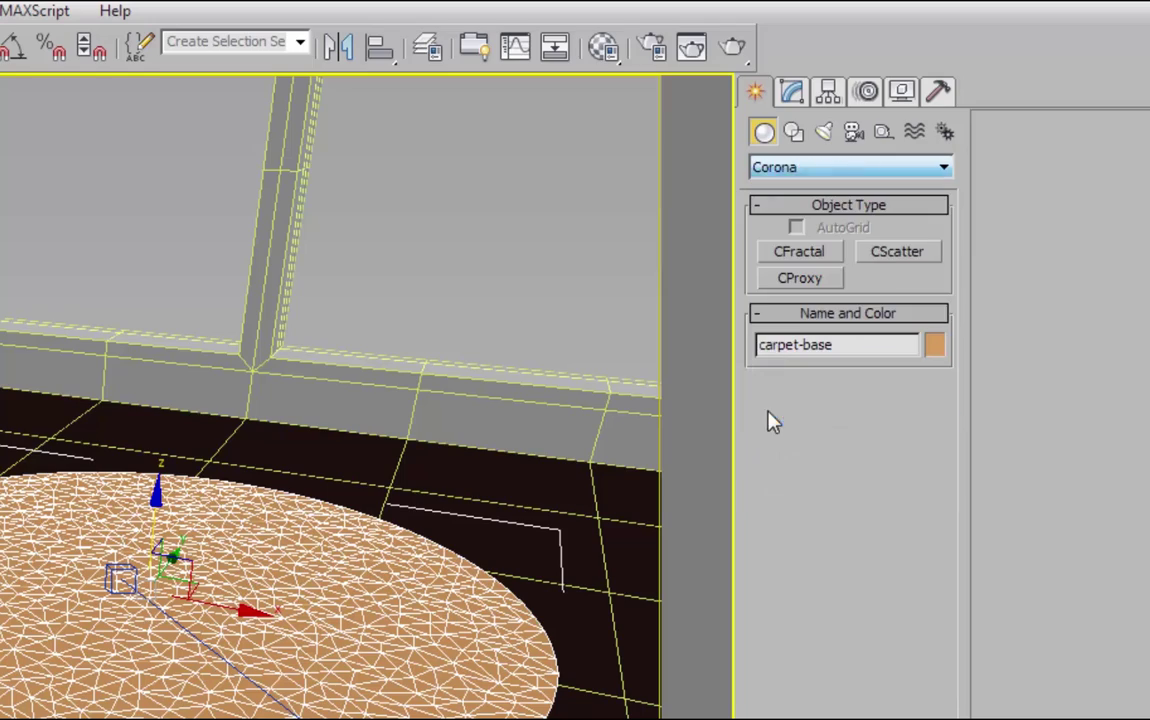
click(892, 253)
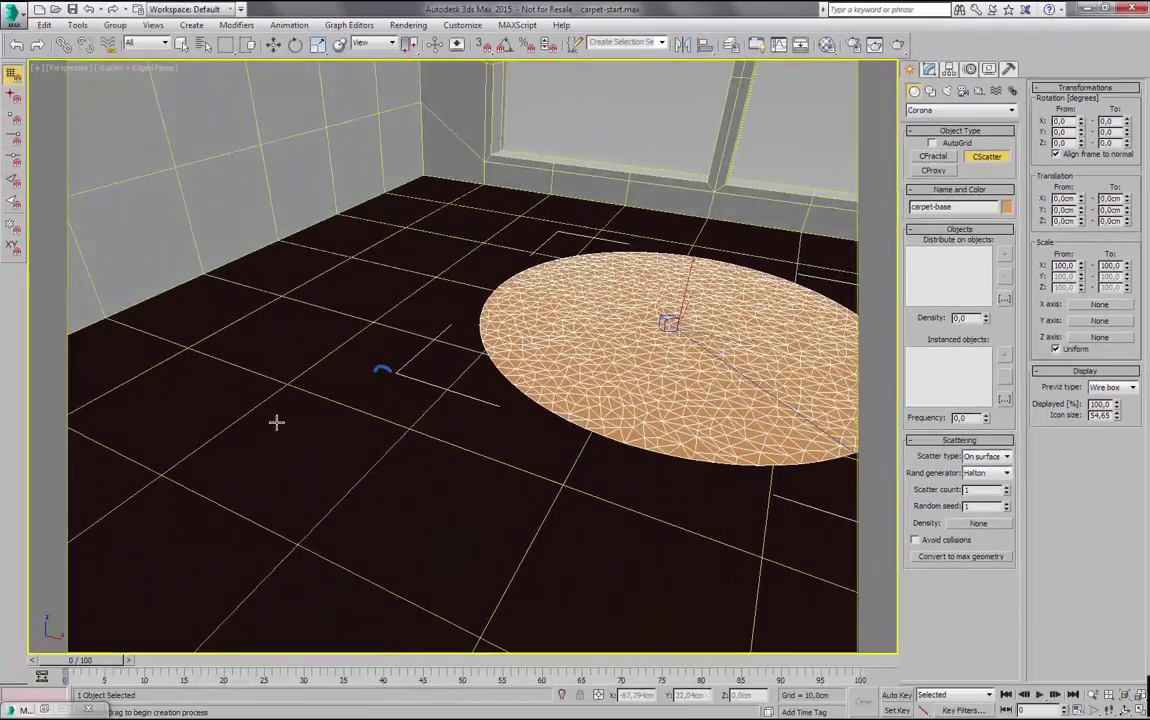
drag(276, 421, 298, 458)
alt+middle_drag(336, 470, 315, 440)
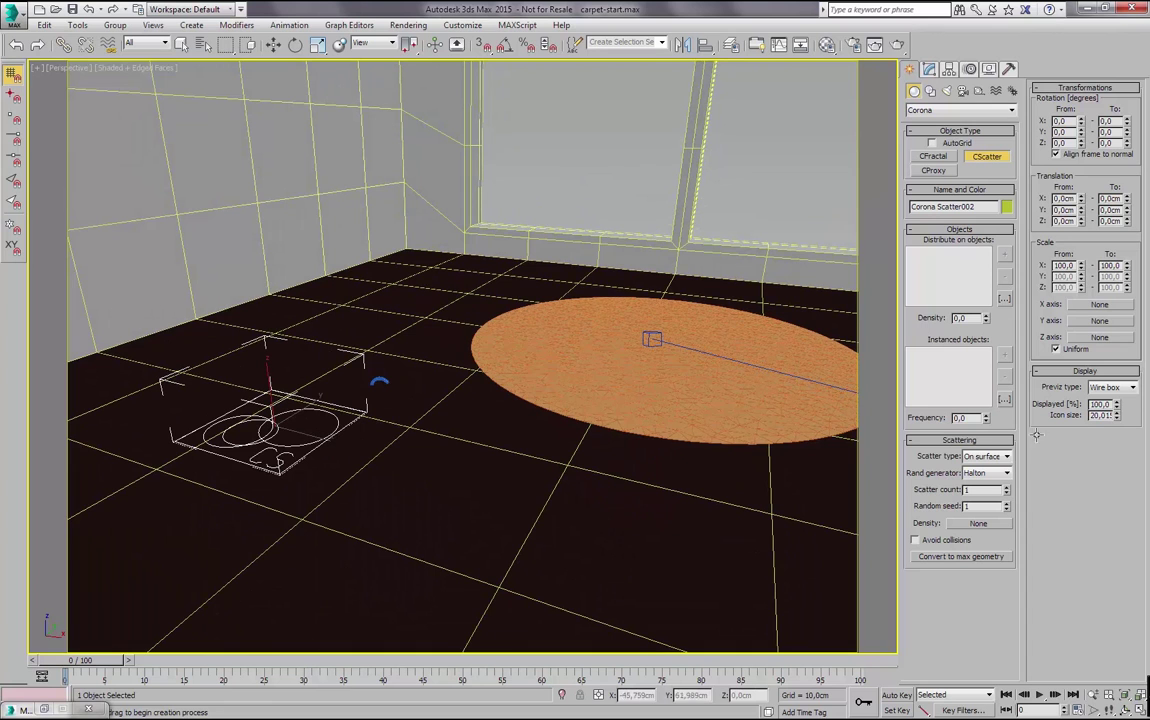
middle_drag(432, 460, 398, 436)
key(w)
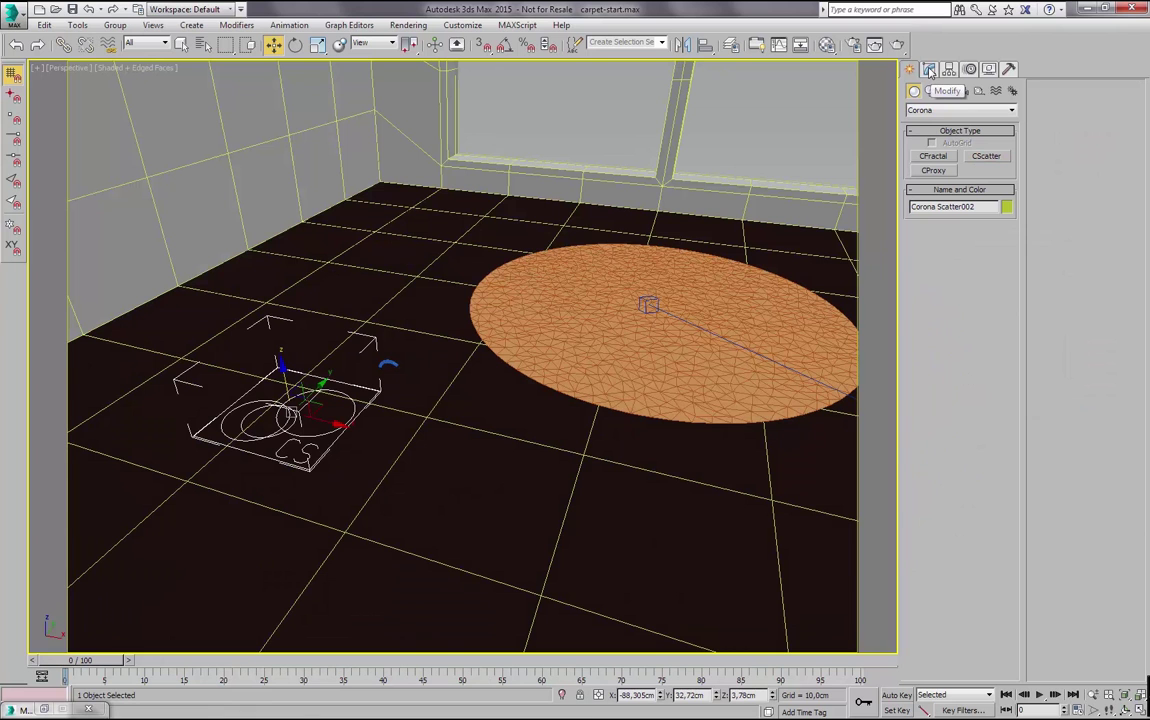
- Assign carpet-base as the surface object the Corona Scatter distributes on
click(929, 70)
middle_drag(590, 335, 567, 356)
click(566, 357)
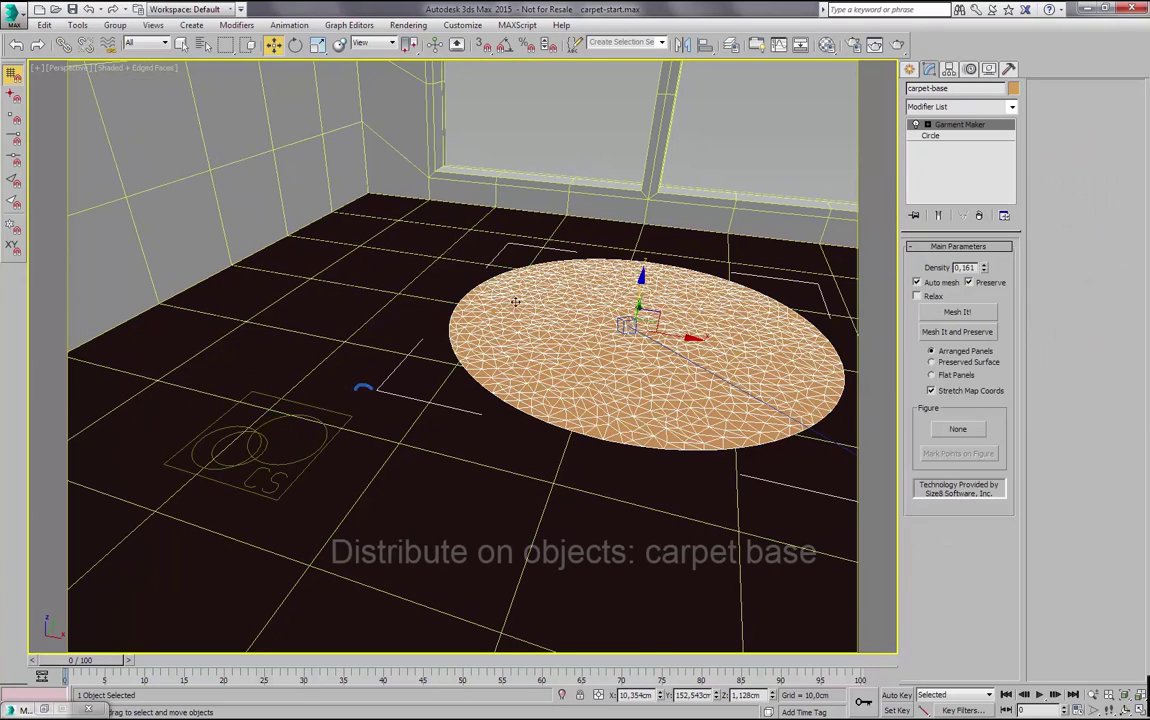
click(259, 439)
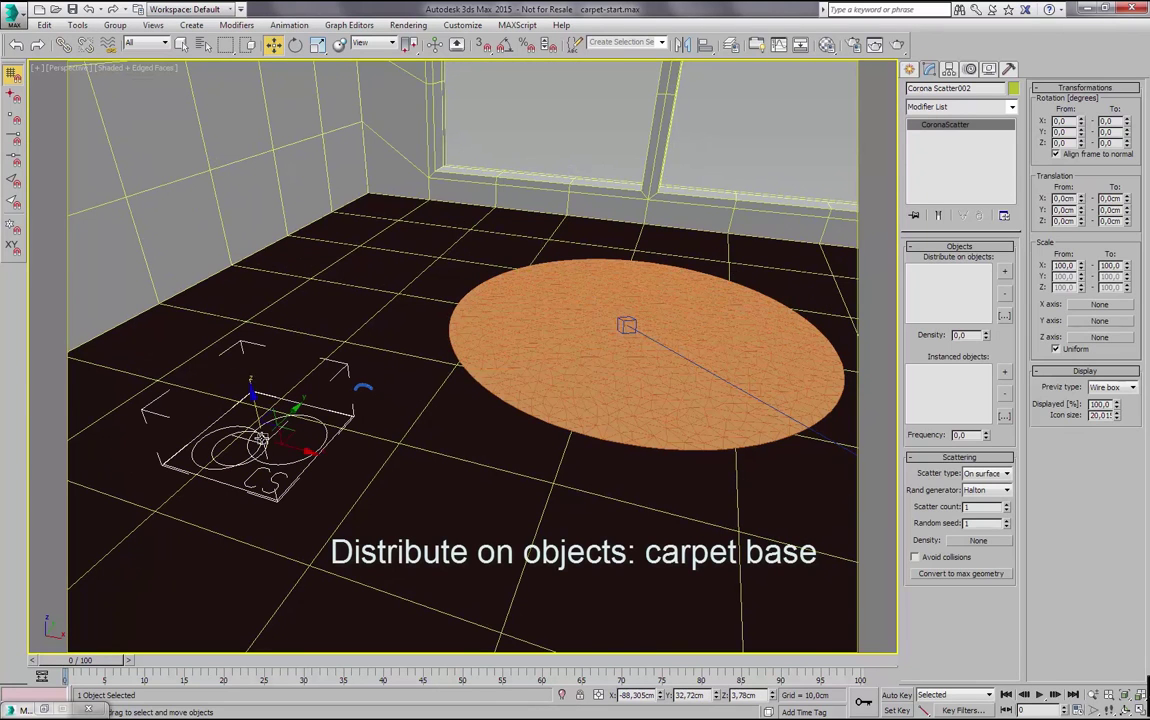
click(1005, 272)
click(707, 378)
- Add the bent capsule strand to the Corona Scatter's instanced objects and inspect its instance on the carpet base
scroll(412, 373, up, 4)
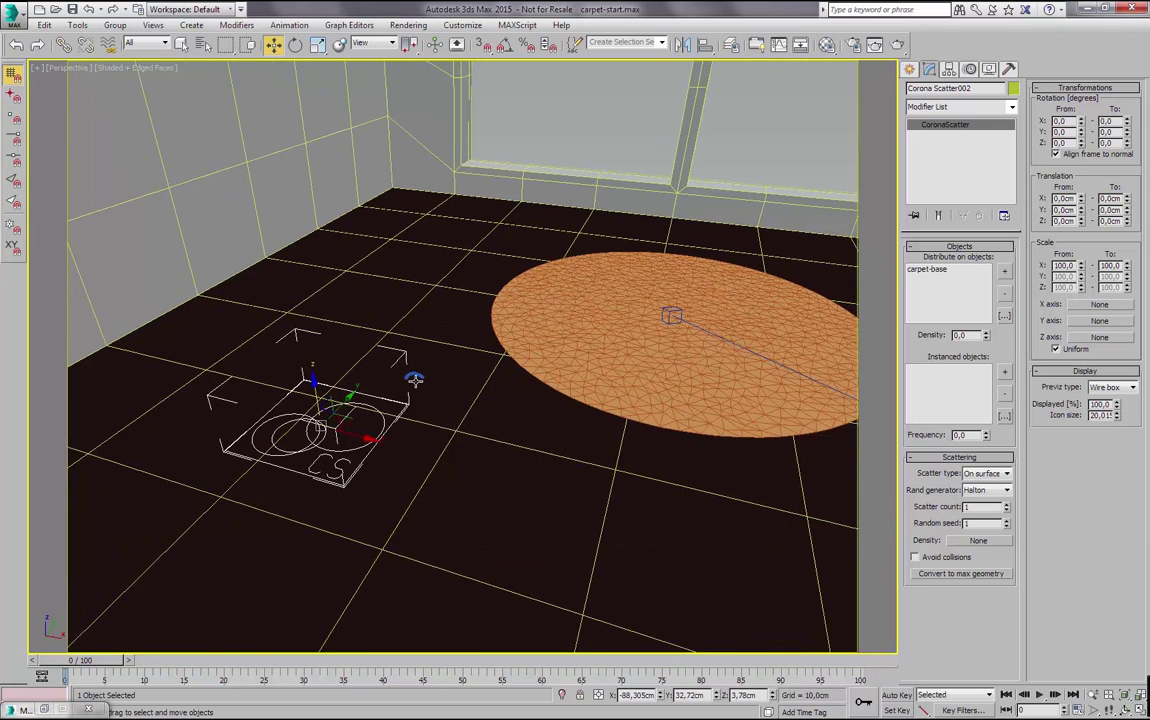
click(1005, 372)
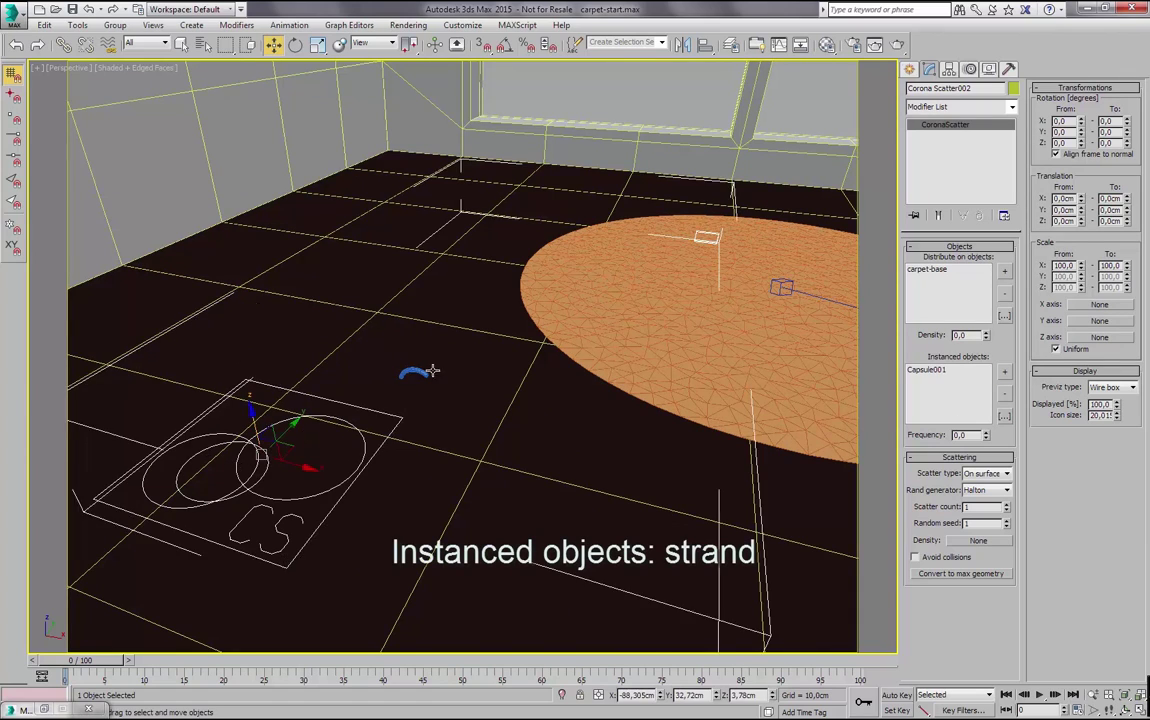
middle_drag(718, 377, 558, 370)
click(558, 370)
alt+middle_drag(475, 302, 506, 422)
scroll(455, 374, up, 3)
click(430, 361)
scroll(495, 385, up, 2)
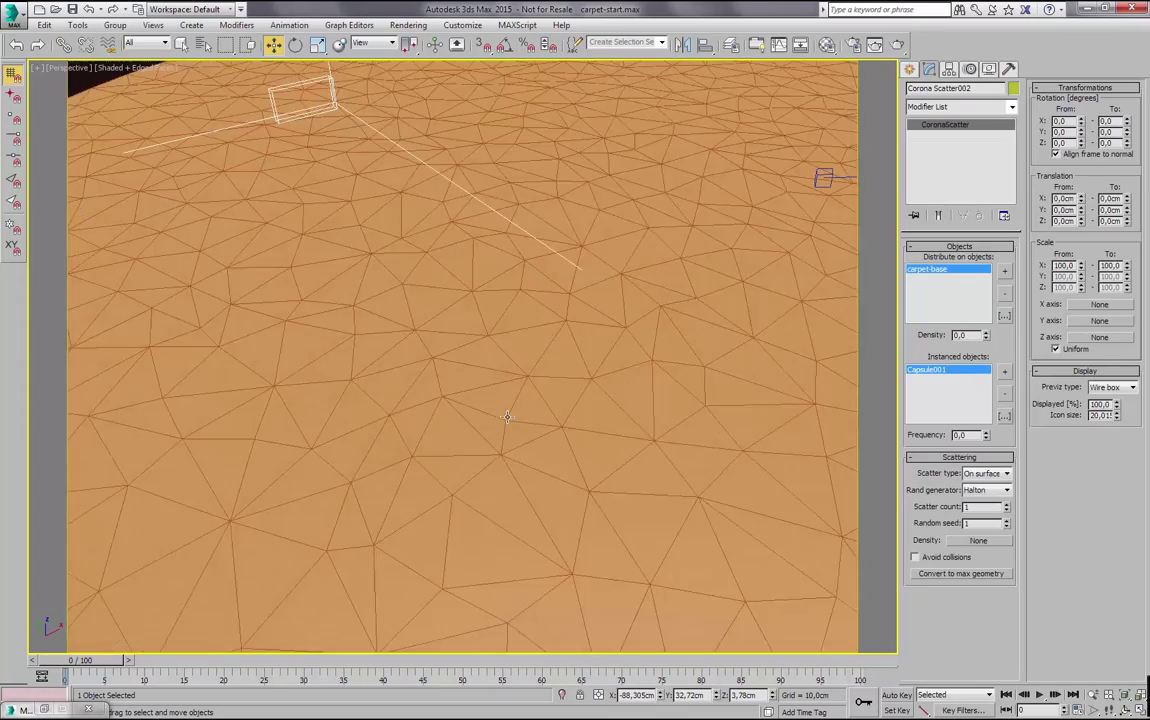
- Set the scatter's preview type to Full and turn off the edged-faces display in the viewport
scroll(501, 401, down, 3)
click(596, 411)
middle_drag(595, 411, 508, 380)
scroll(543, 384, down, 3)
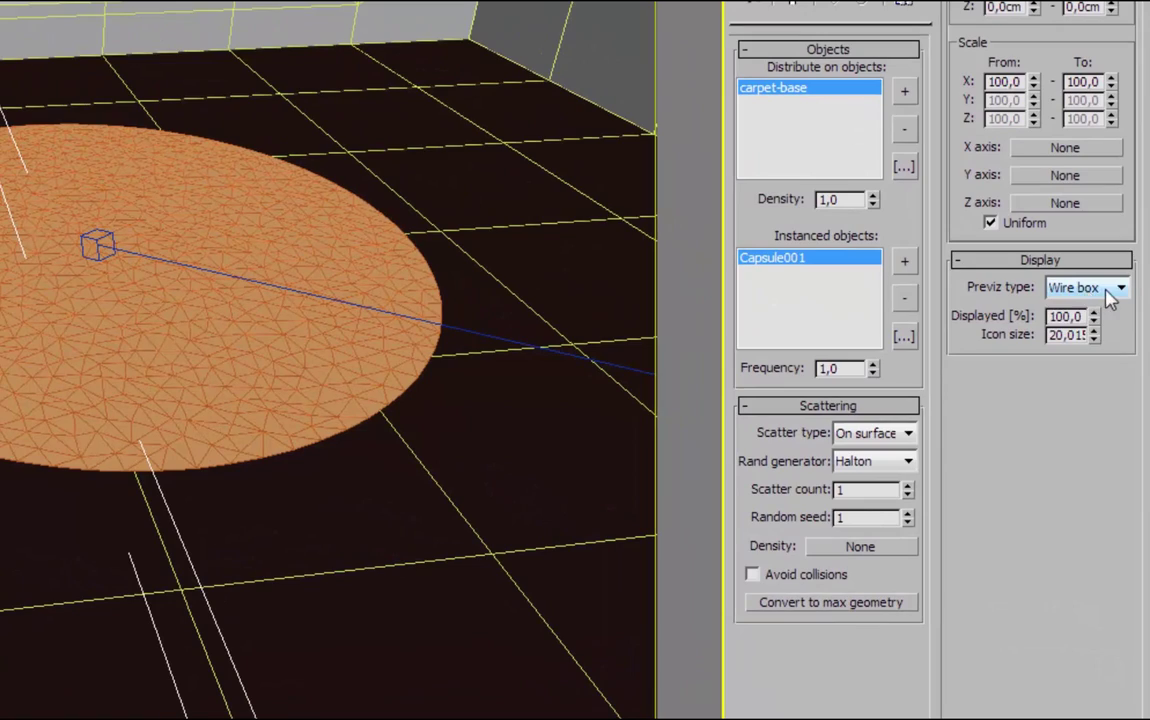
click(1112, 290)
click(1072, 369)
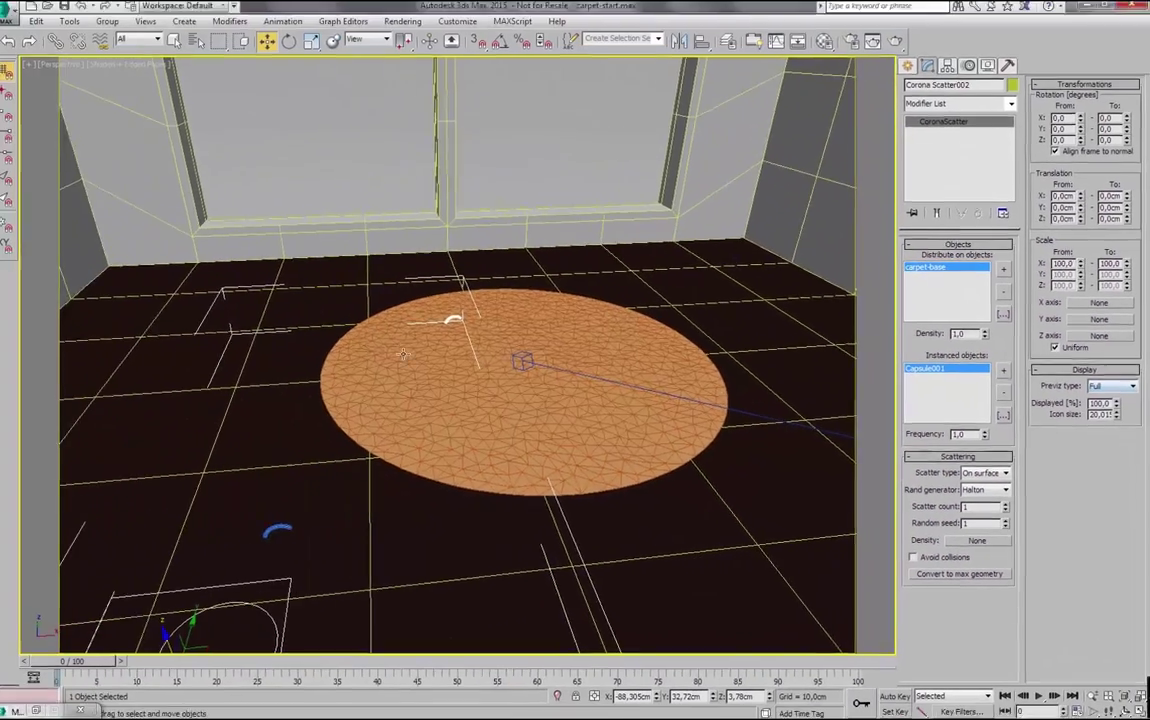
alt+middle_drag(403, 354, 467, 384)
scroll(467, 384, up, 5)
key(F4)
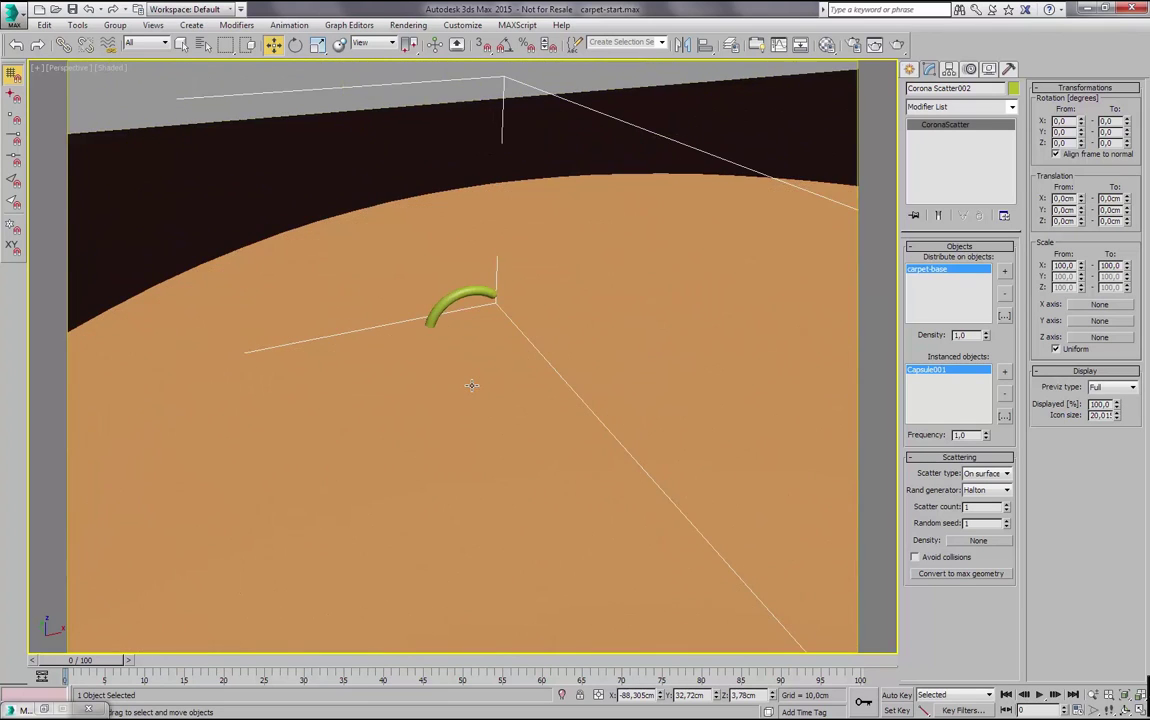
- Set the scatter count to 5000 to cover the carpet base with strands
scroll(471, 385, down, 8)
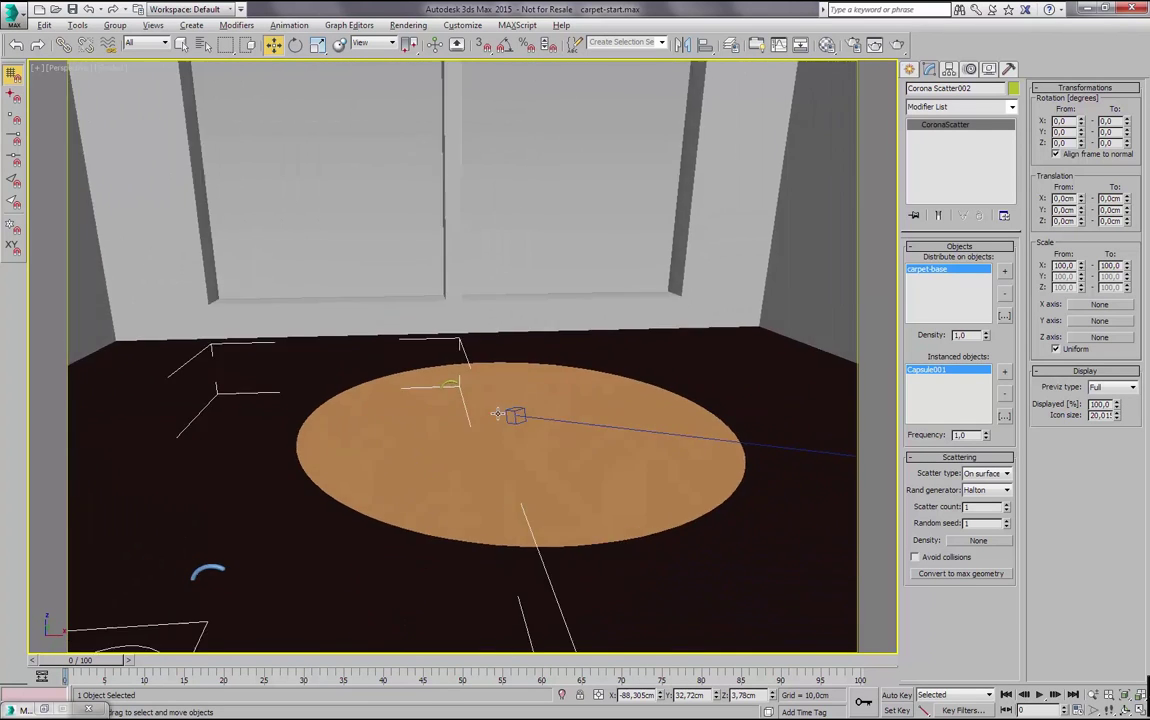
scroll(501, 414, up, 3)
alt+middle_drag(503, 415, 525, 433)
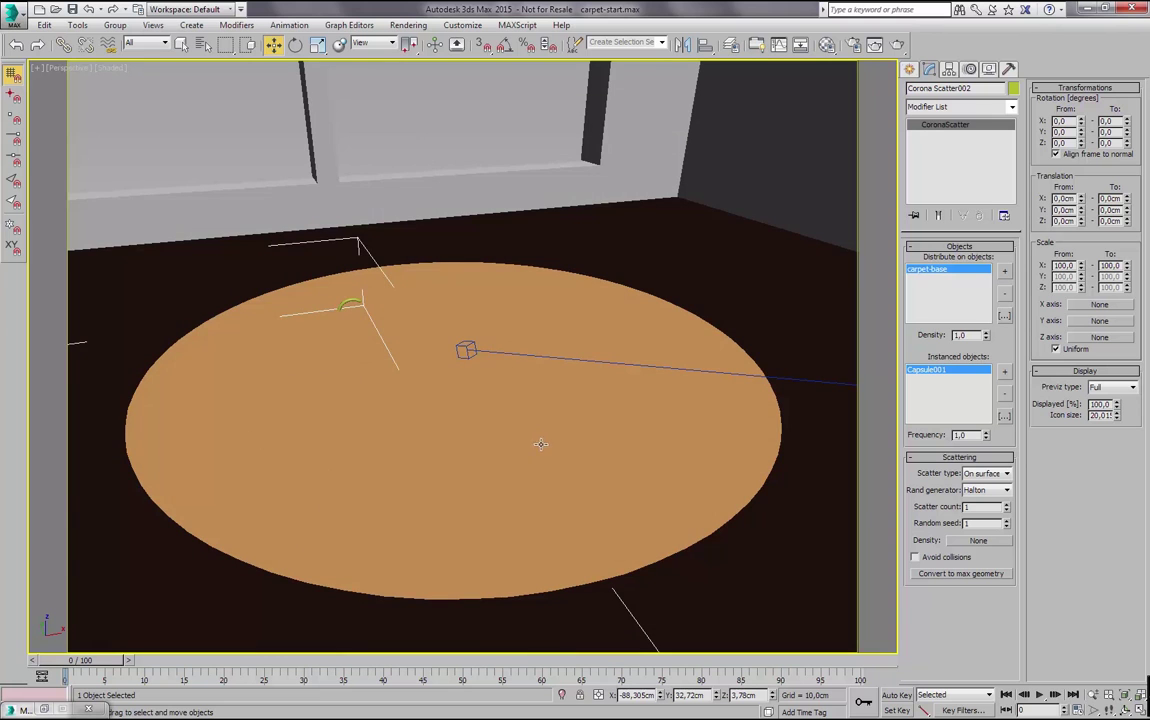
scroll(630, 471, down, 3)
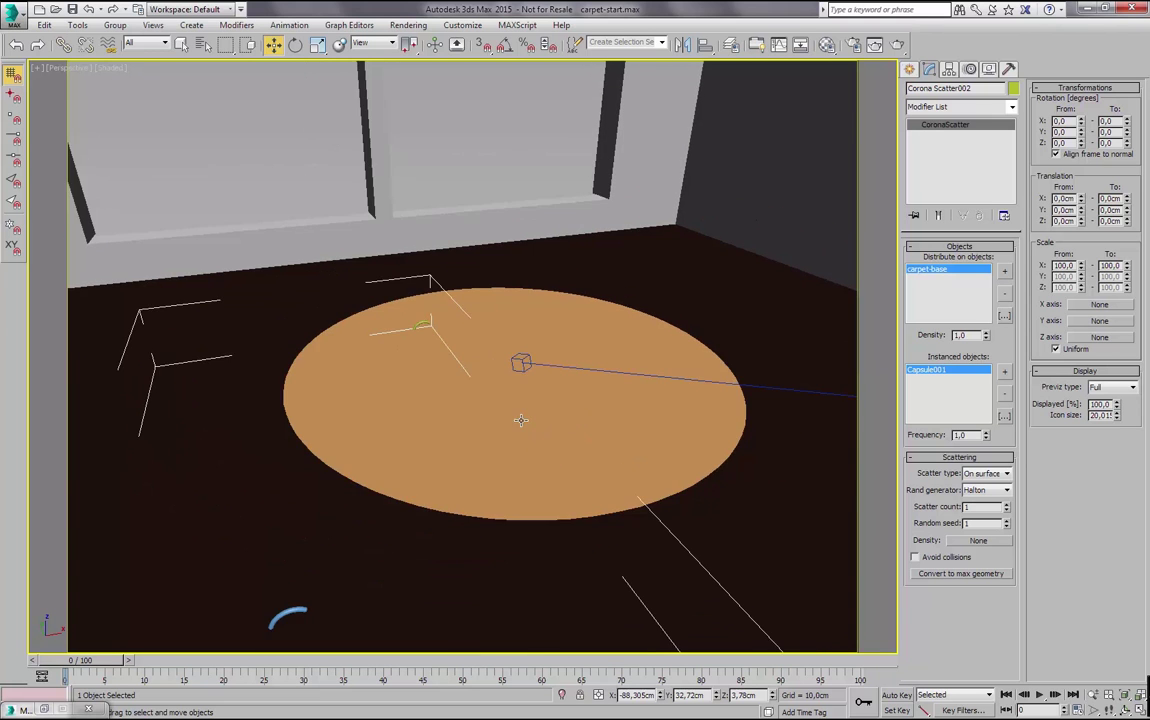
scroll(520, 420, up, 3)
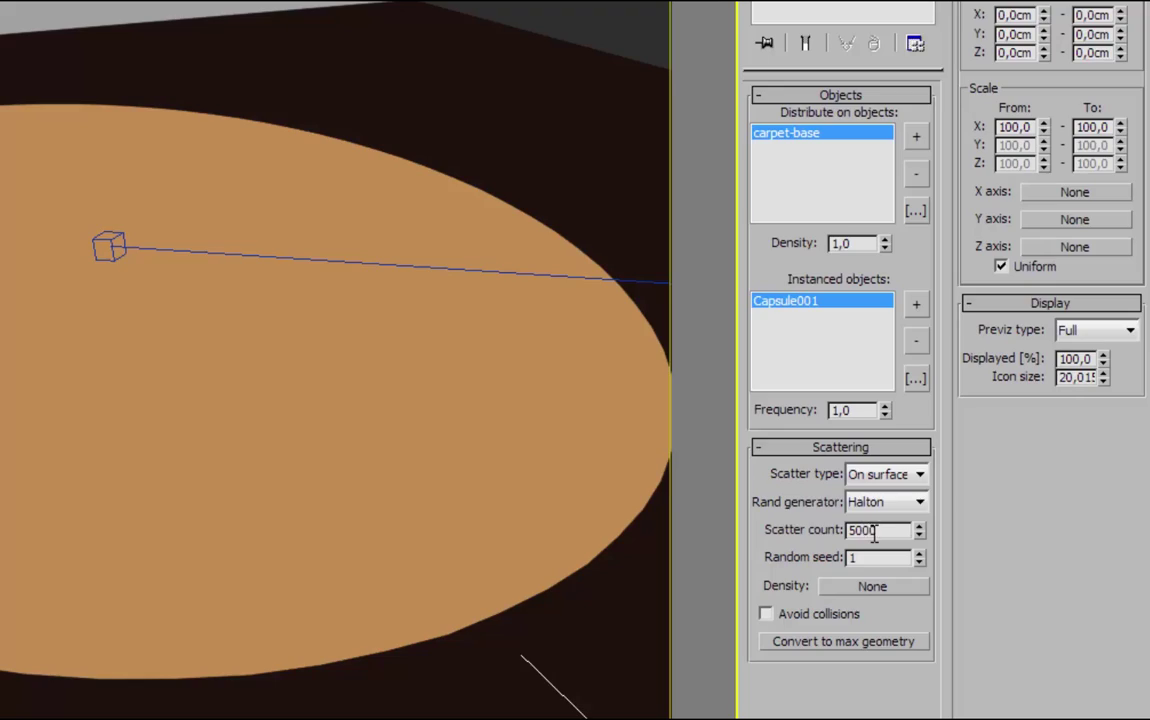
key(Return)
alt+middle_drag(502, 417, 465, 429)
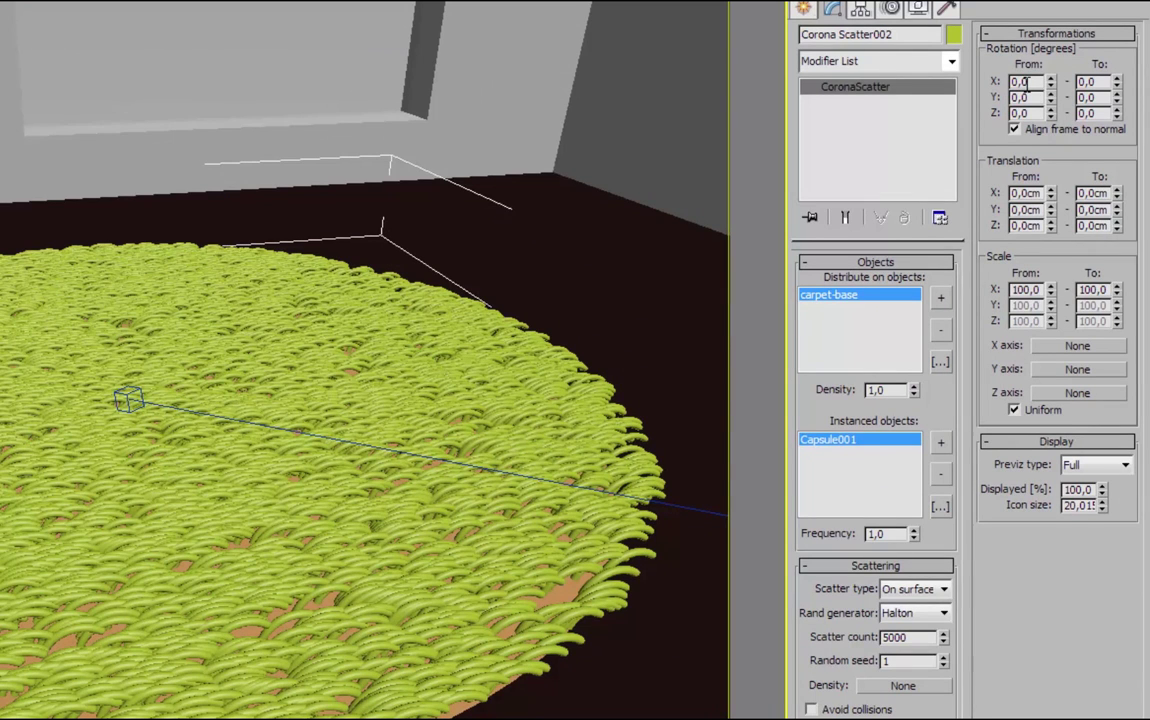
- Randomize the scattered strands' rotation from -10 to 10 degrees on both the X and Y axes
double_click(1024, 82)
text(-10)
key(Tab)
text(10)
key(Tab)
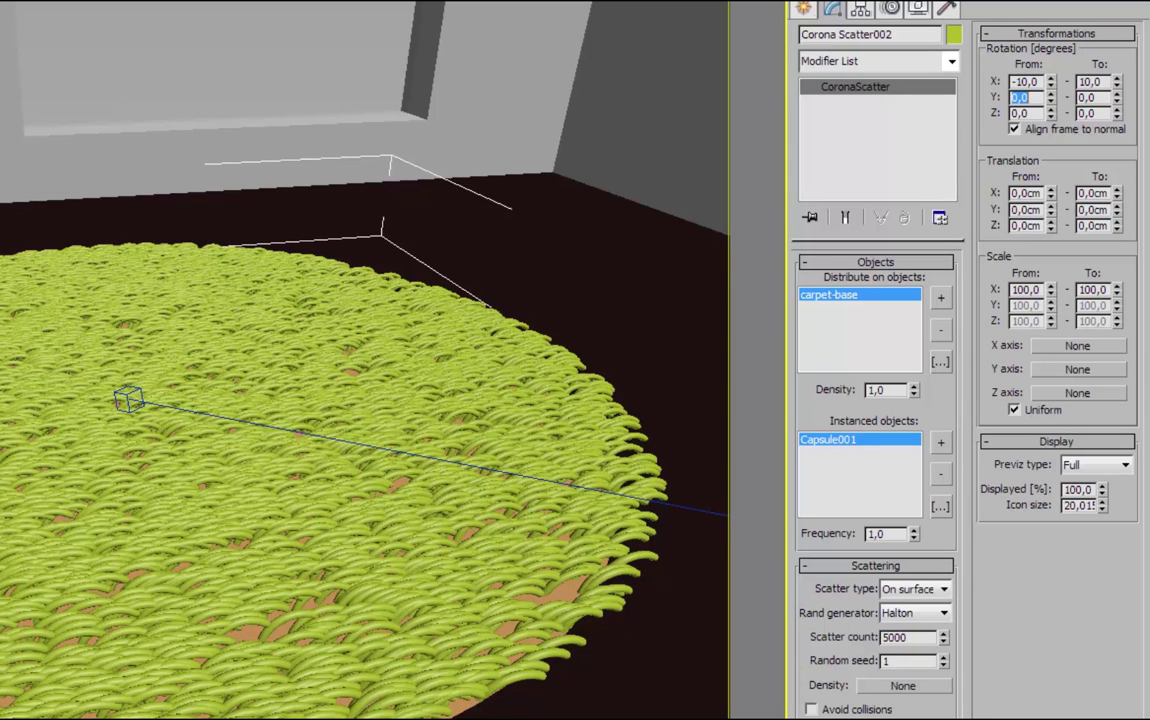
text(-10)
key(Tab)
text(10)
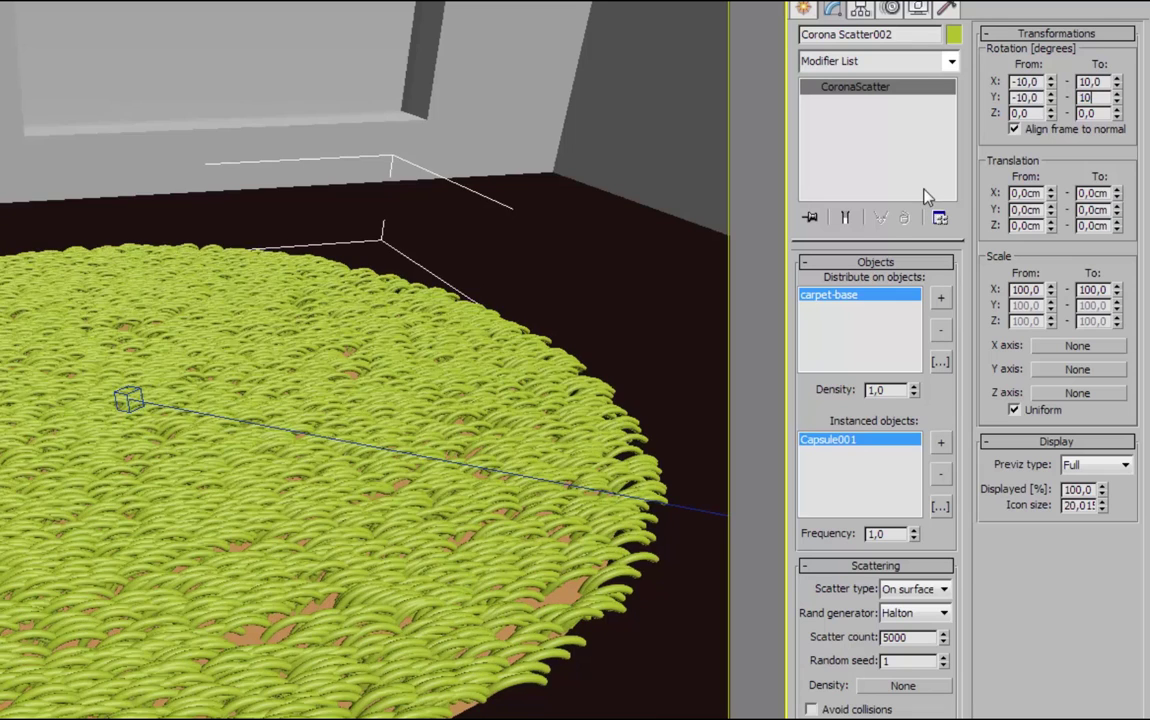
key(Tab)
key(Tab)
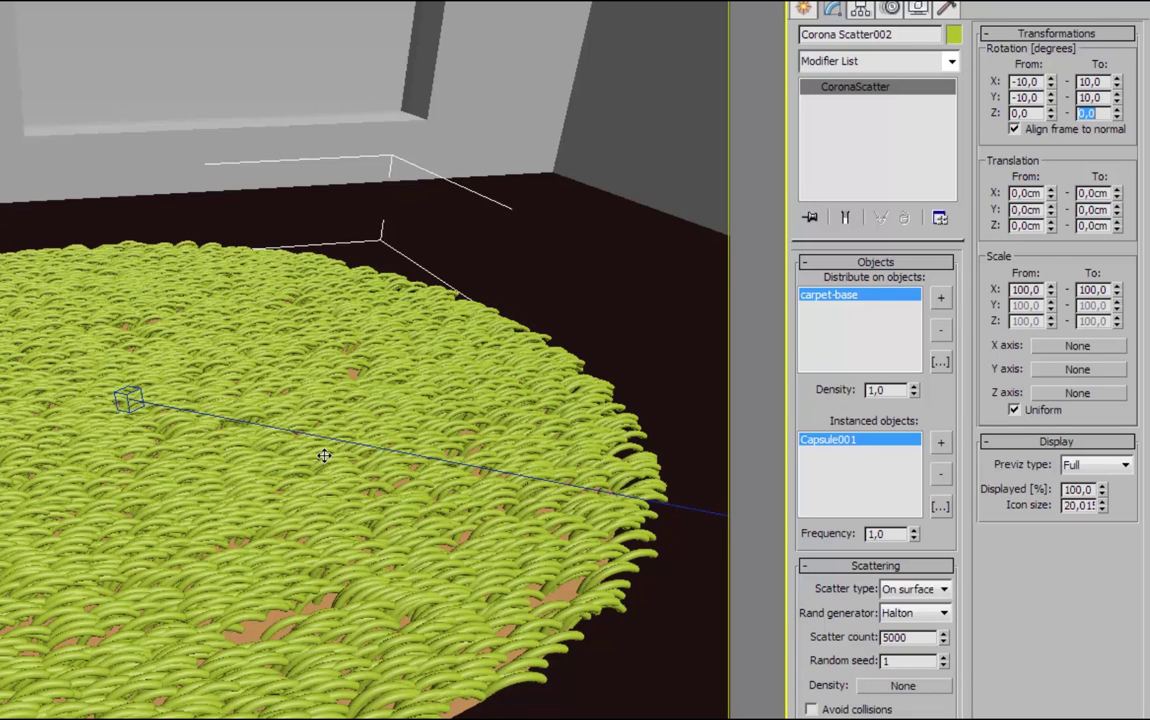
- Set the strands' random Z rotation to range up to 360 degrees and inspect the carpet
alt+middle_drag(321, 489, 321, 494)
drag(1101, 113, 987, 112)
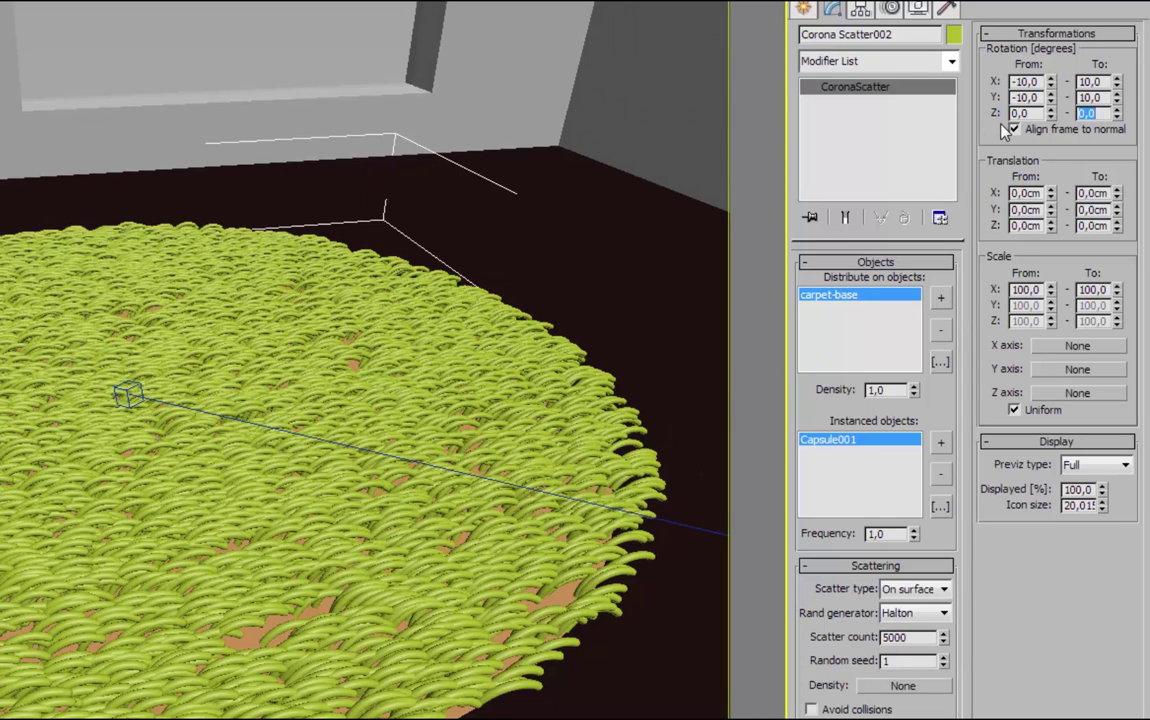
text(360)
key(Return)
alt+middle_drag(341, 356, 384, 308)
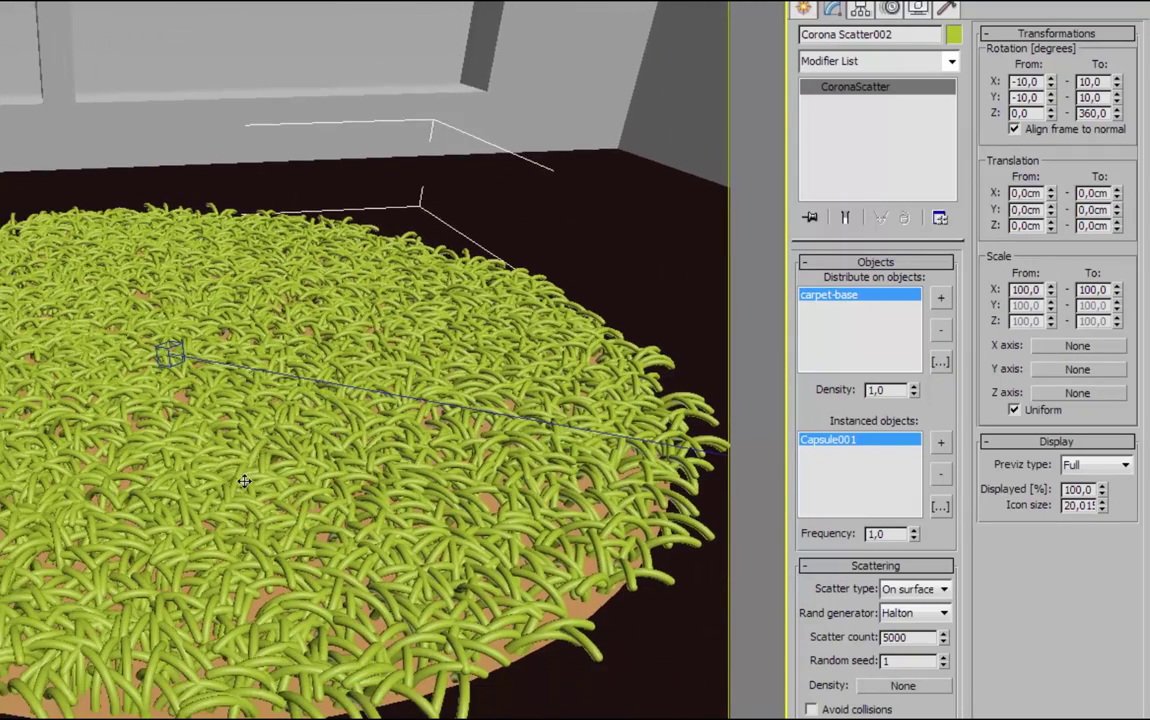
scroll(251, 457, up, 2)
mouse_move(251, 457)
alt+middle_down()
mouse_move(239, 539)
mouse_move(254, 459)
mouse_move(243, 443)
mouse_move(246, 452)
alt+middle_up()
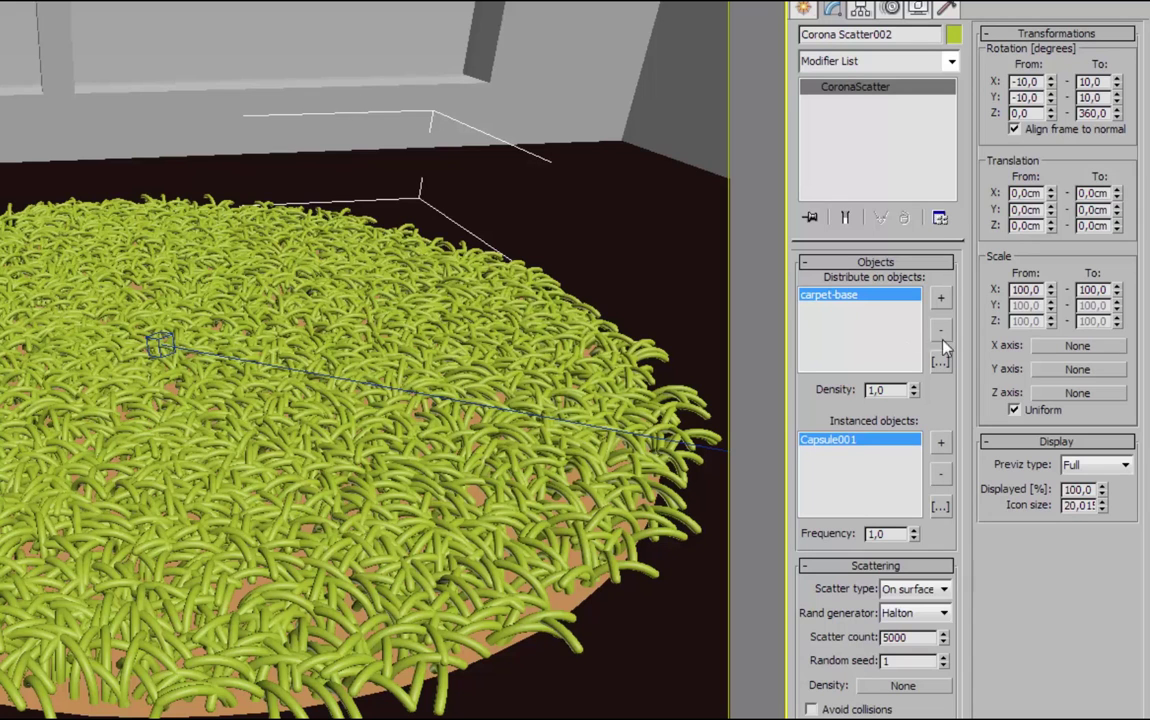
- Set the uniform random scale of the scattered strands to range from 50 to 75
click(1024, 289)
text(50)
key(Tab)
text(75)
key(Return)
alt+middle_drag(229, 547, 358, 463)
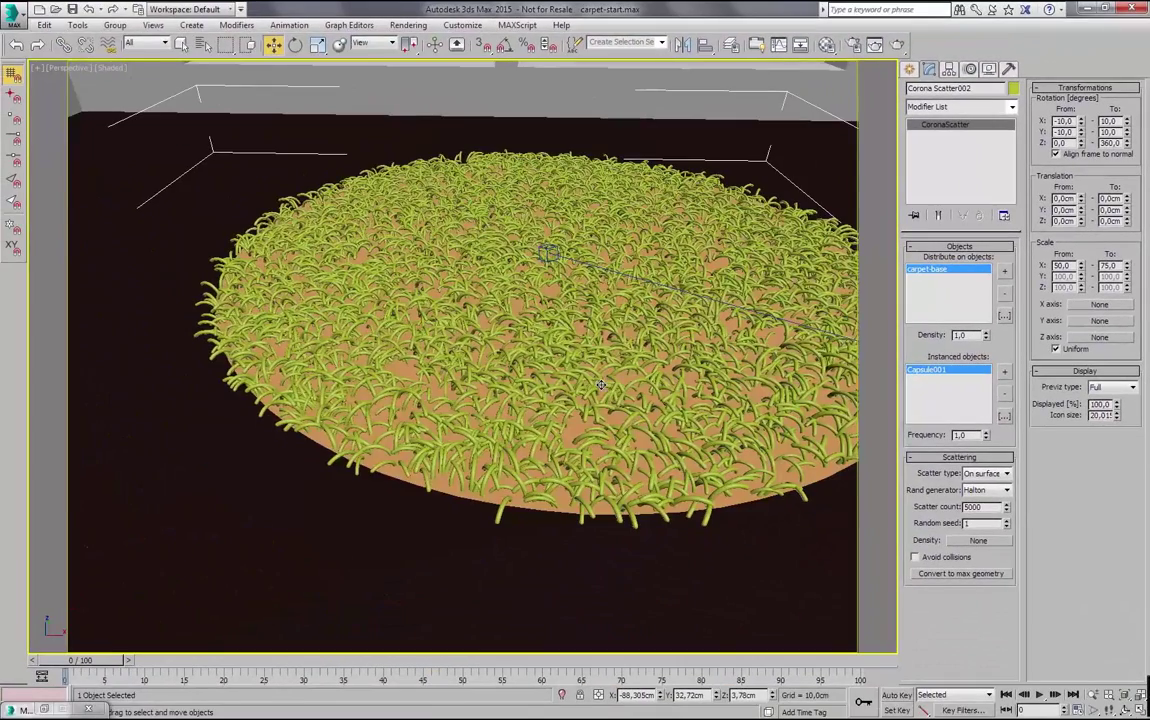
scroll(601, 385, down, 2)
- Make two independent copies of the bent capsule strand, spaced in a row beside the original
alt+middle_drag(533, 414, 271, 442)
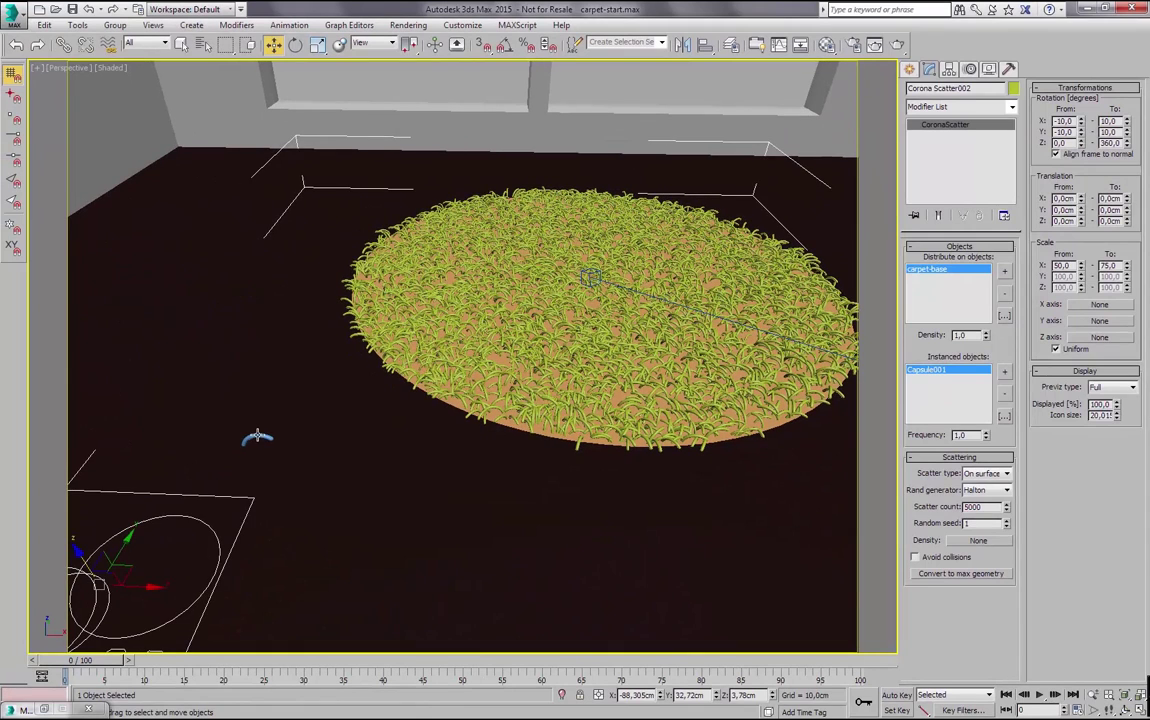
click(257, 437)
key(z)
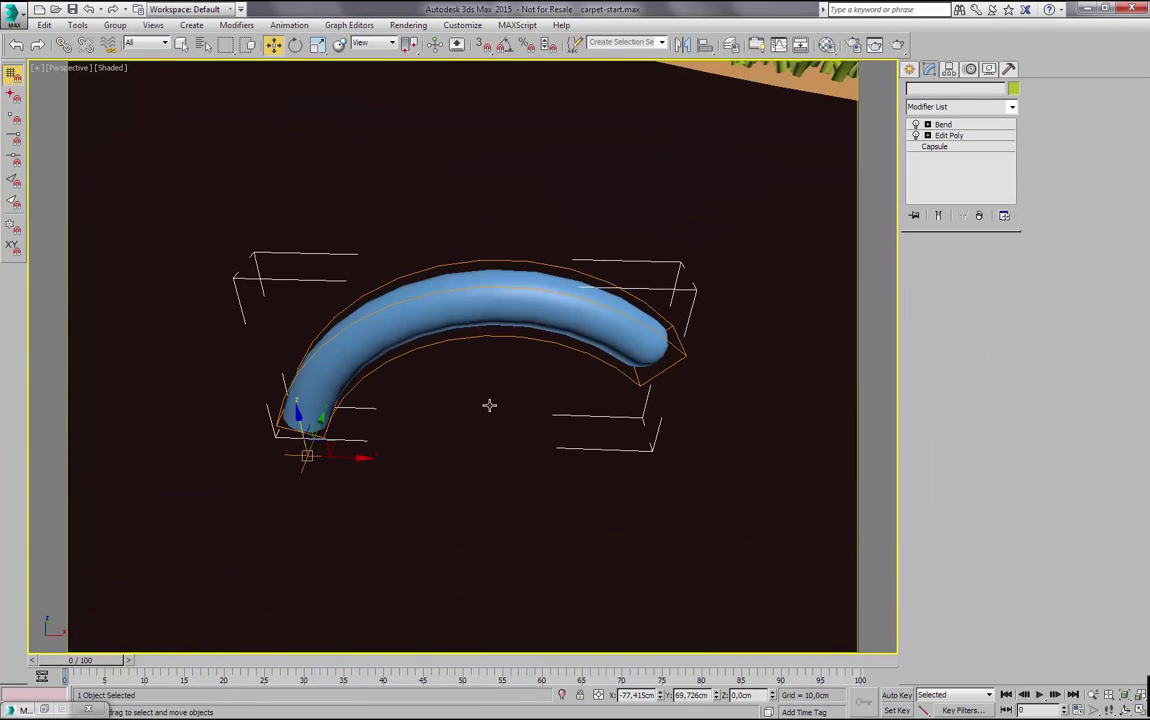
alt+middle_drag(398, 422, 450, 344)
scroll(428, 377, down, 3)
scroll(408, 389, down, 3)
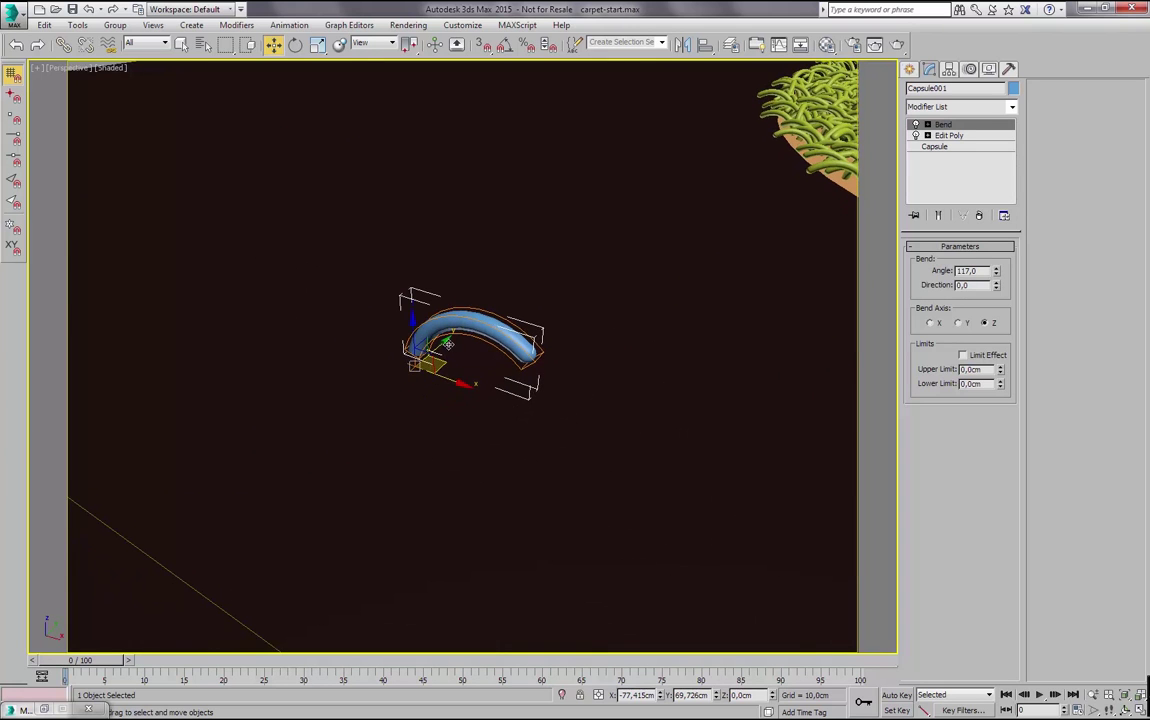
shift+drag(450, 344, 410, 378)
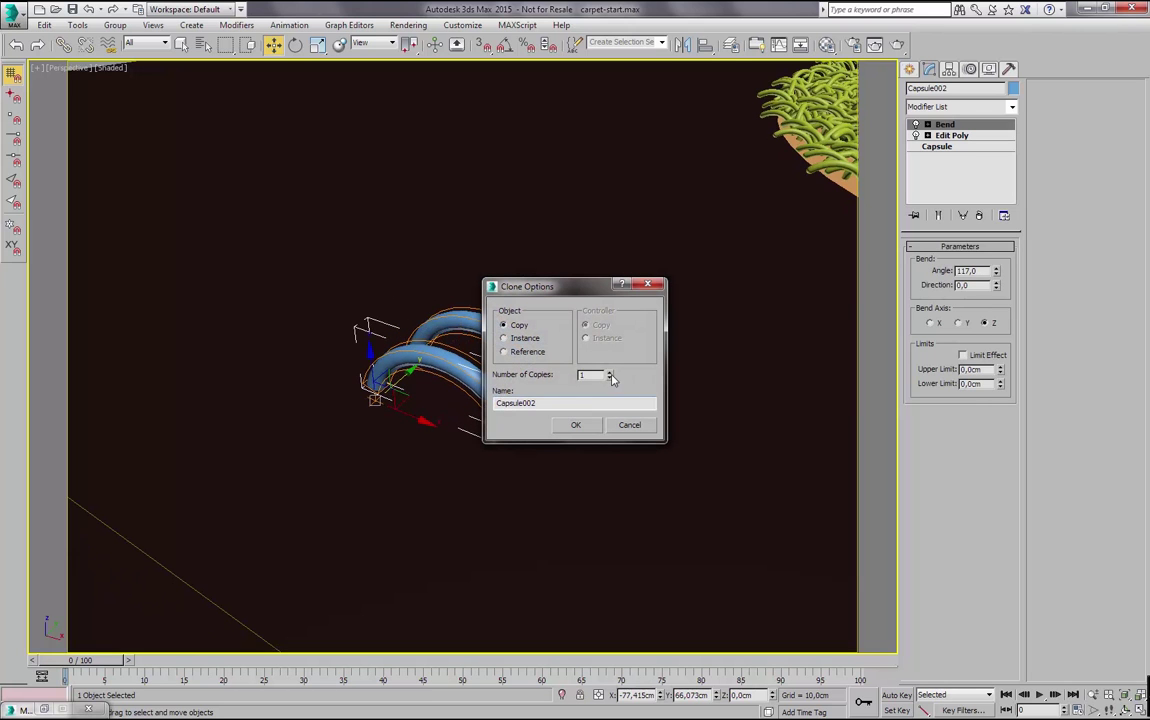
click(578, 425)
- Curl the middle strand copy more strongly by increasing its bend angle to 139.6
mouse_move(495, 405)
alt+middle_down()
mouse_move(470, 397)
mouse_move(505, 418)
mouse_move(496, 352)
alt+middle_up()
click(500, 418)
drag(997, 277, 997, 262)
alt+middle_drag(730, 348, 755, 295)
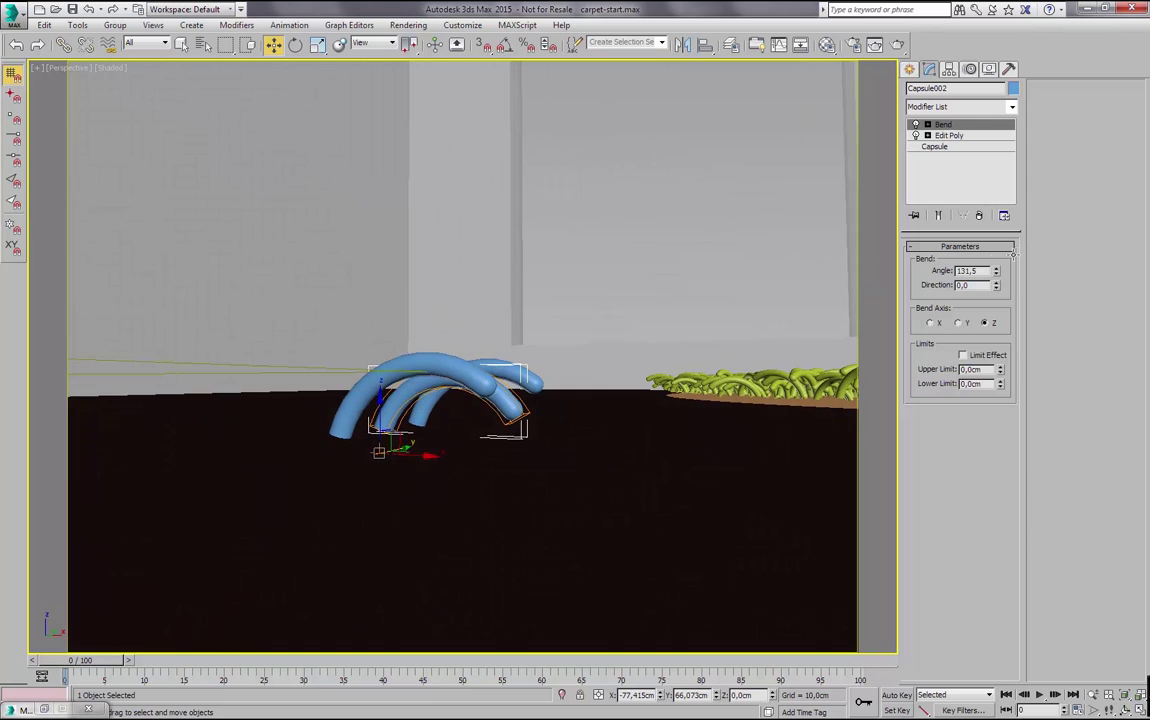
drag(997, 270, 997, 262)
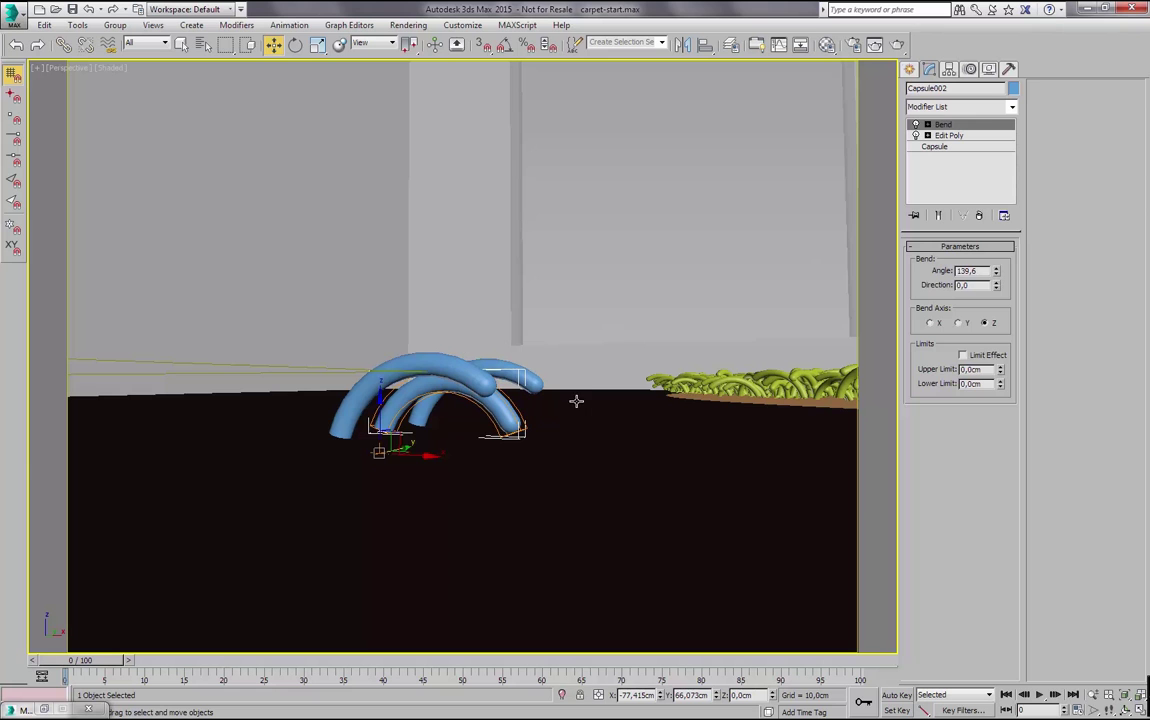
key(ctrl+z)
- Reduce the bend angle of the strand copy farthest from the original to 92.5
alt+middle_drag(574, 419, 860, 256)
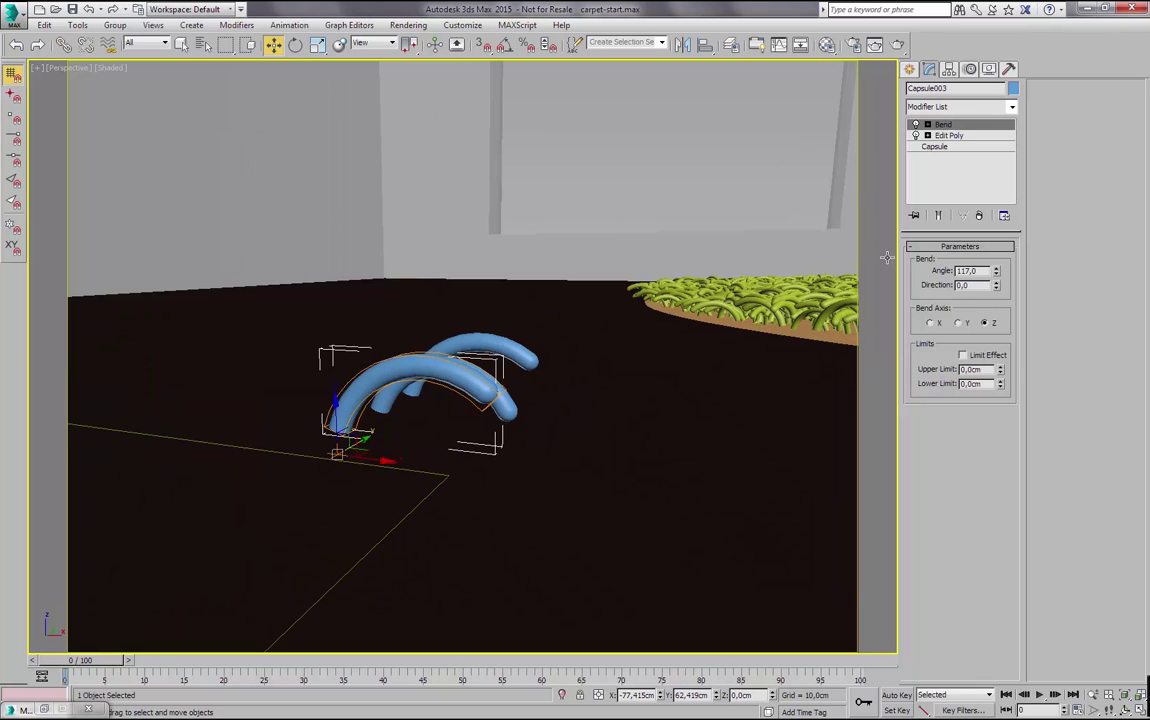
drag(996, 271, 1002, 302)
alt+middle_drag(611, 417, 518, 447)
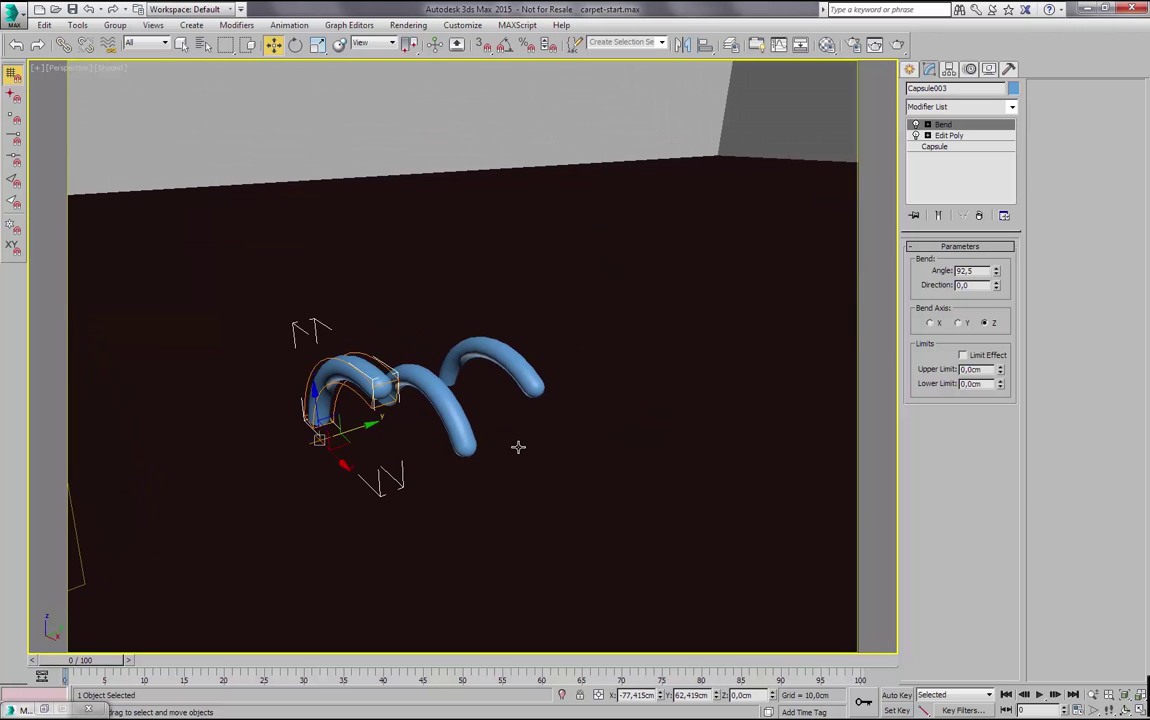
- Add both strand copies, Capsule002 and Capsule003, to the Corona Scatter's instanced objects
scroll(632, 428, down, 2)
scroll(632, 428, down, 2)
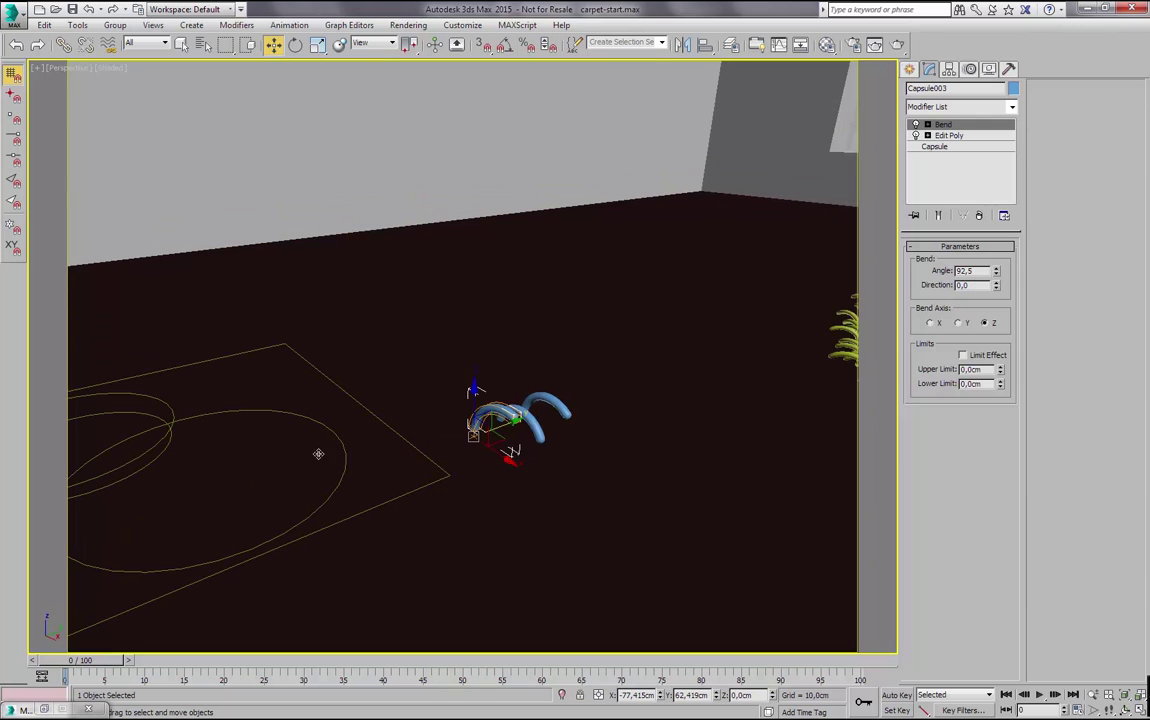
click(332, 430)
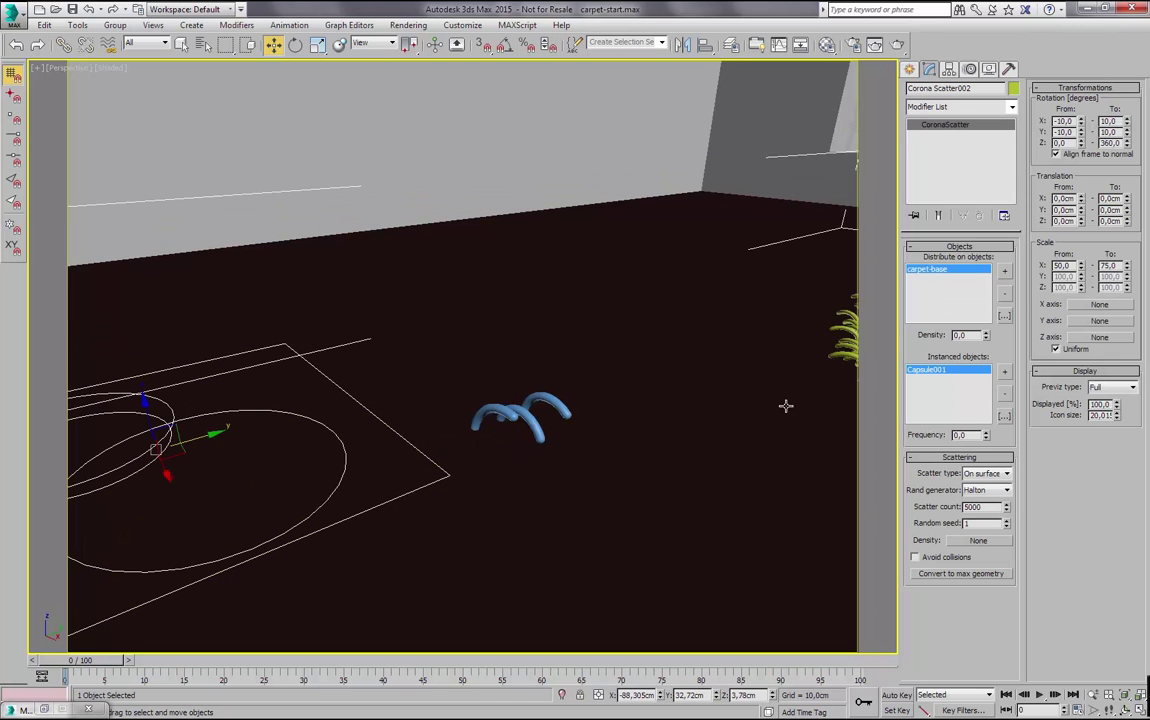
click(1005, 373)
click(535, 422)
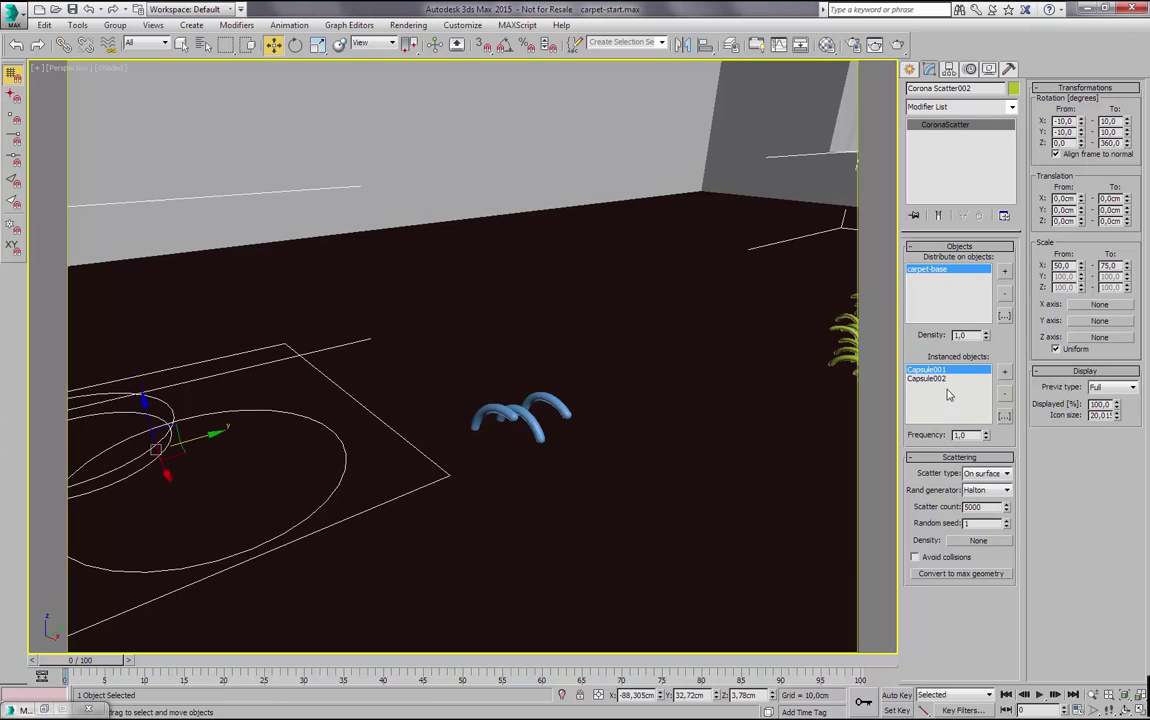
click(1005, 373)
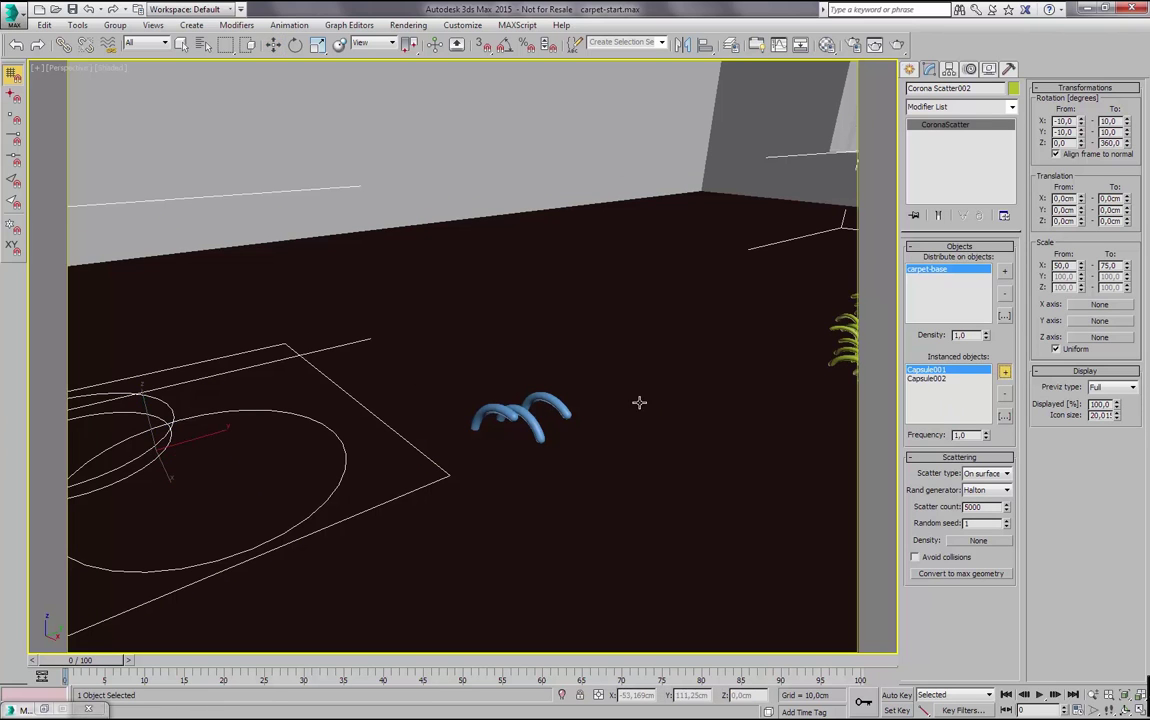
click(491, 409)
- Examine the carpet with the three strand variants up close from several angles
middle_drag(593, 434, 326, 453)
click(686, 411)
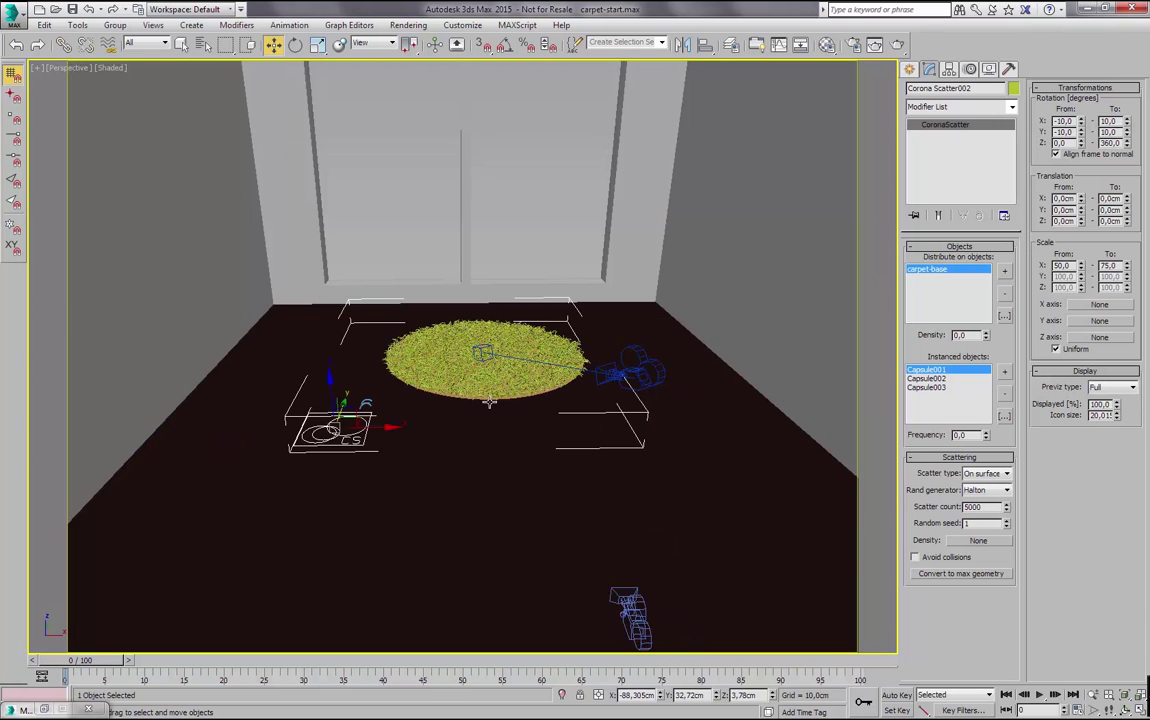
middle_drag(489, 401, 476, 348)
scroll(467, 296, up, 3)
middle_drag(467, 296, 470, 350)
scroll(469, 349, up, 5)
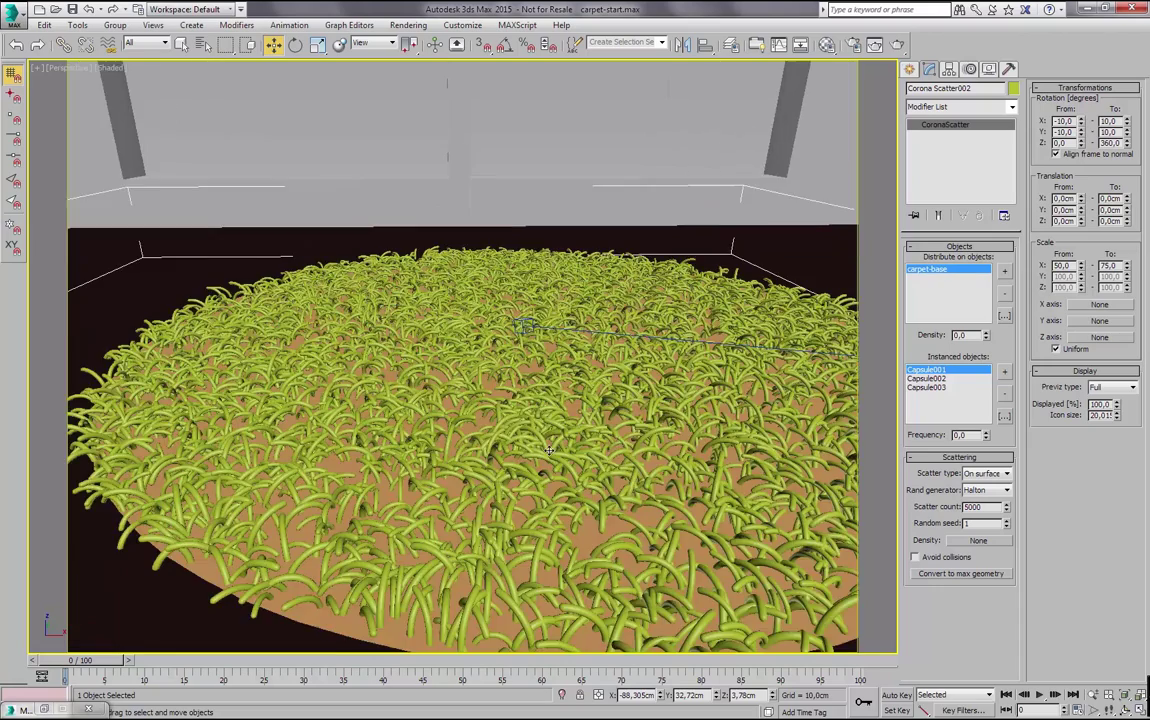
alt+middle_drag(481, 428, 429, 417)
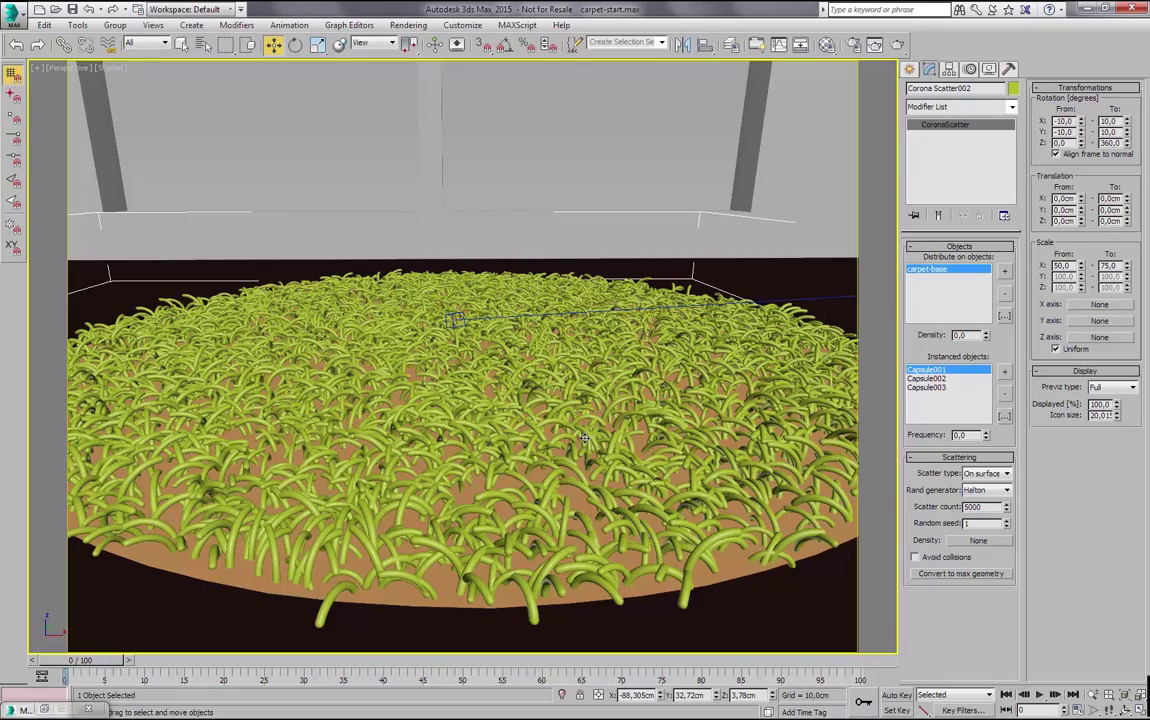
alt+middle_drag(592, 436, 634, 408)
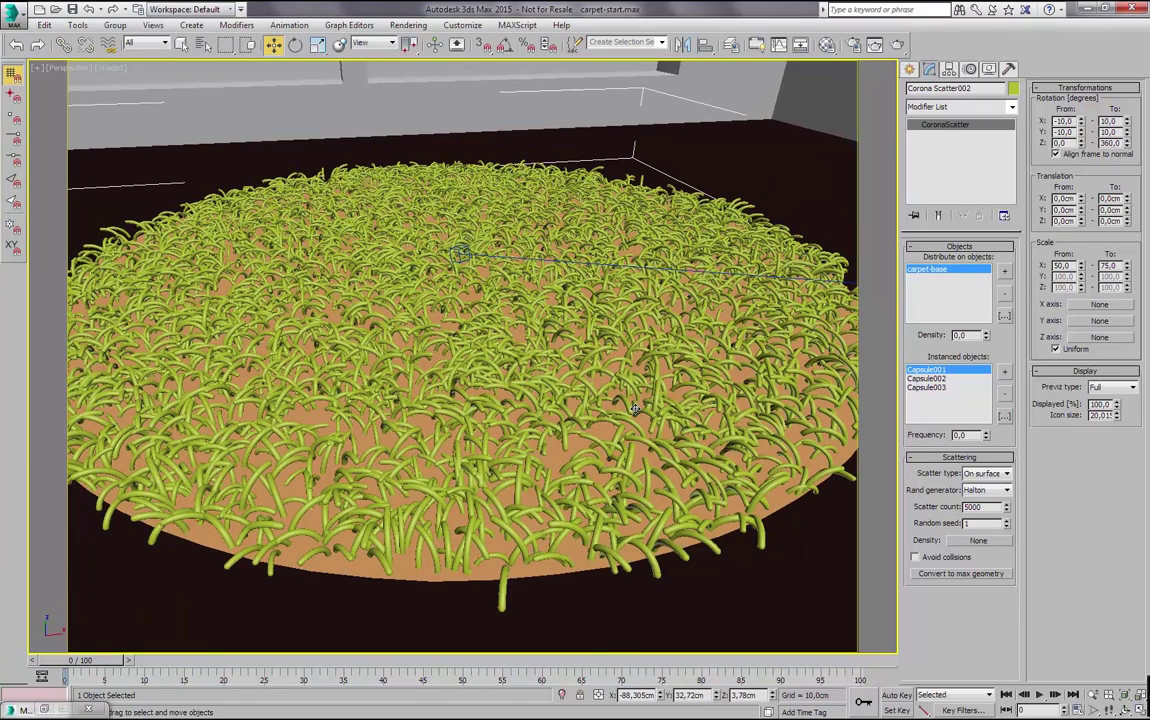
- Limit the scatter's displayed instances to 20 percent and set its scatter count to 30000
double_click(985, 507)
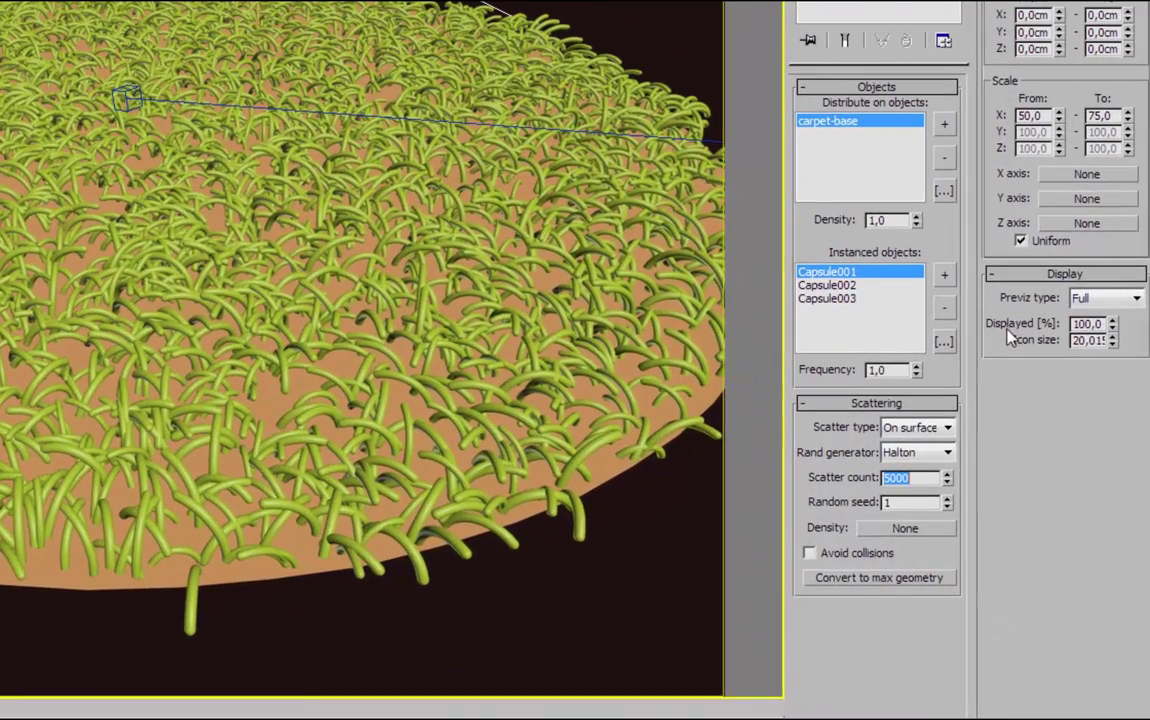
double_click(1085, 323)
text(20)
key(Return)
double_click(925, 478)
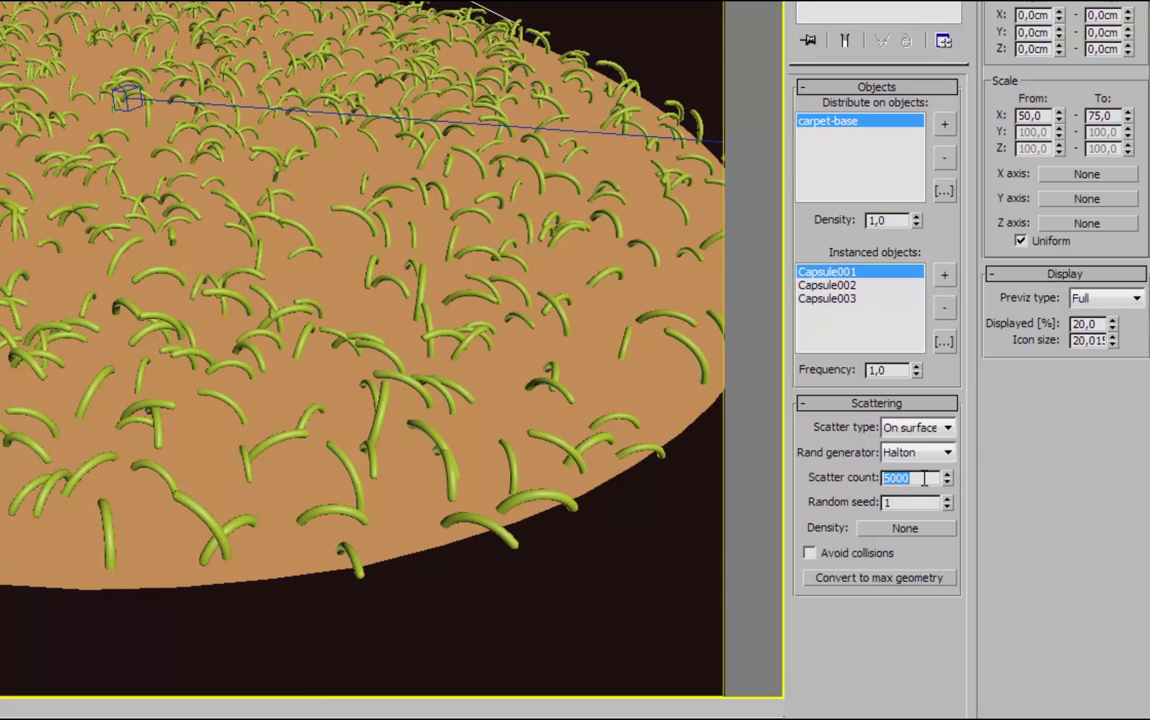
text(30000)
key(Return)
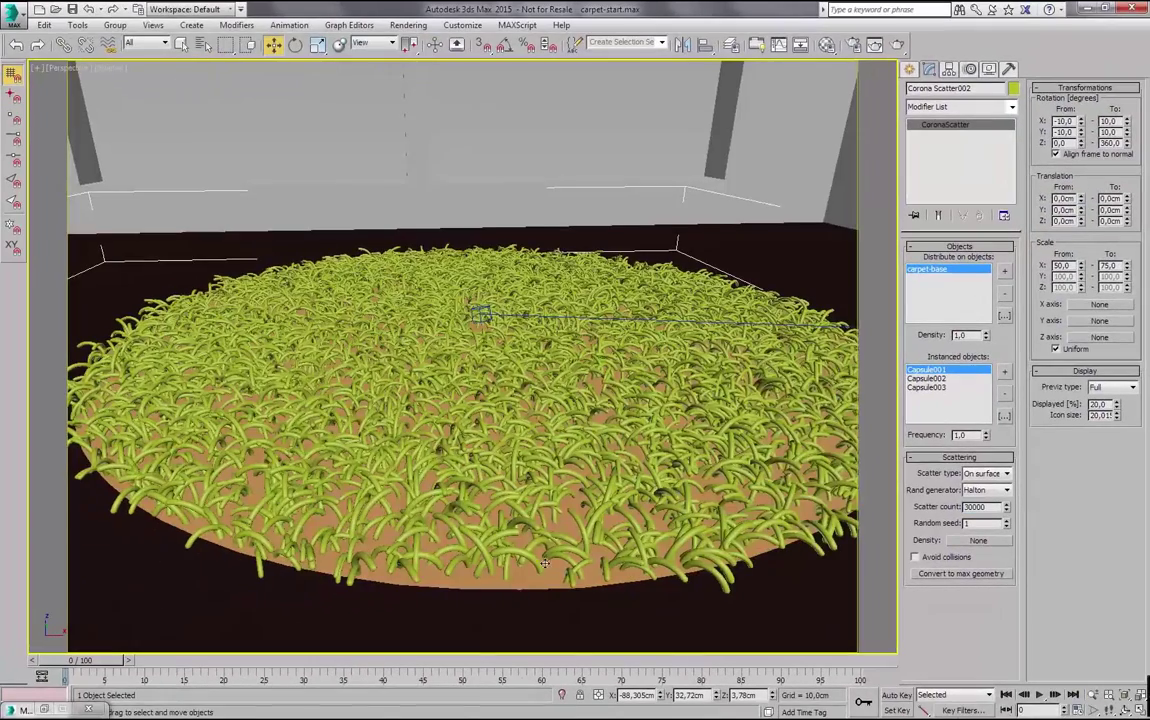
alt+middle_drag(516, 568, 512, 597)
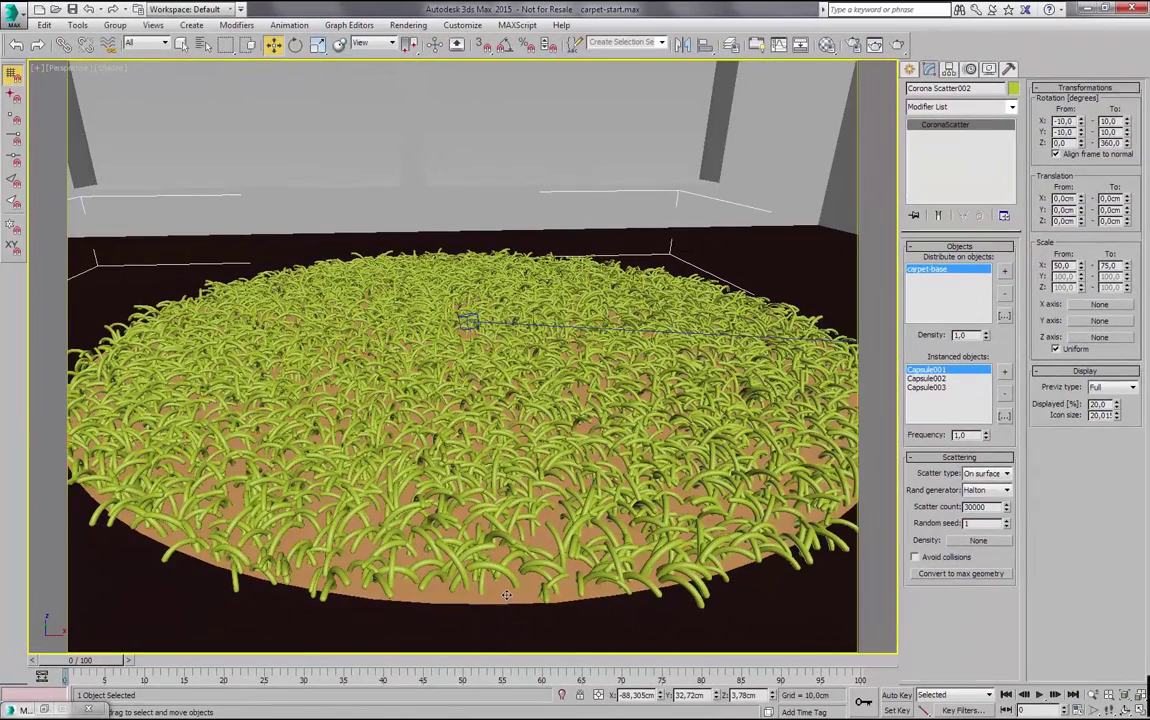
- Apply the carpet material to the carpet's base disc
click(511, 600)
middle_drag(566, 568, 609, 526)
key(m)
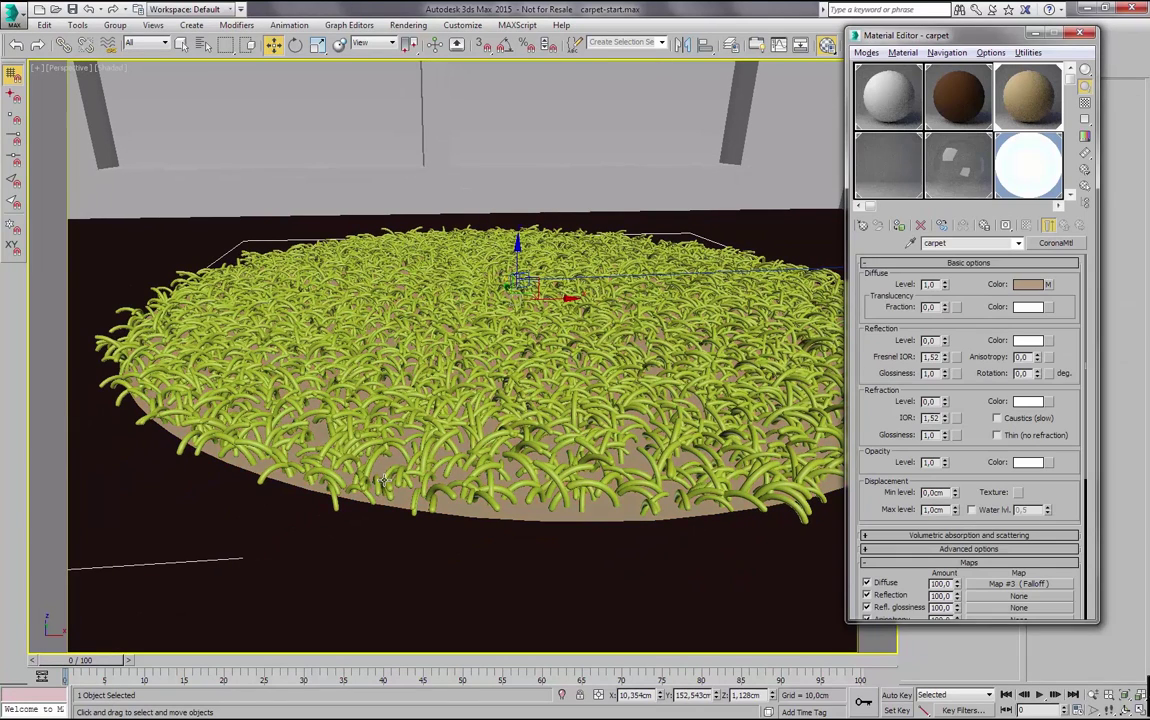
- Apply the carpet material to the Corona Scatter object
mouse_move(578, 386)
middle_down()
mouse_move(673, 346)
mouse_move(571, 370)
middle_up()
scroll(667, 349, down, 2)
click(538, 229)
middle_drag(363, 426, 488, 398)
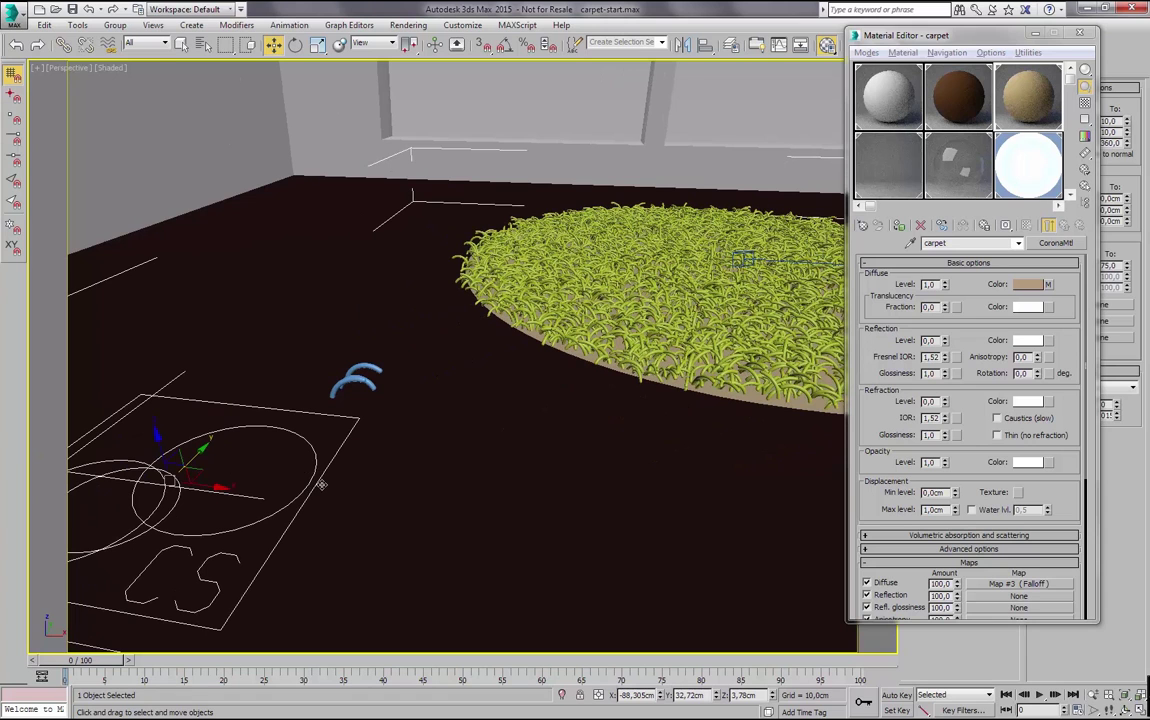
click(1036, 103)
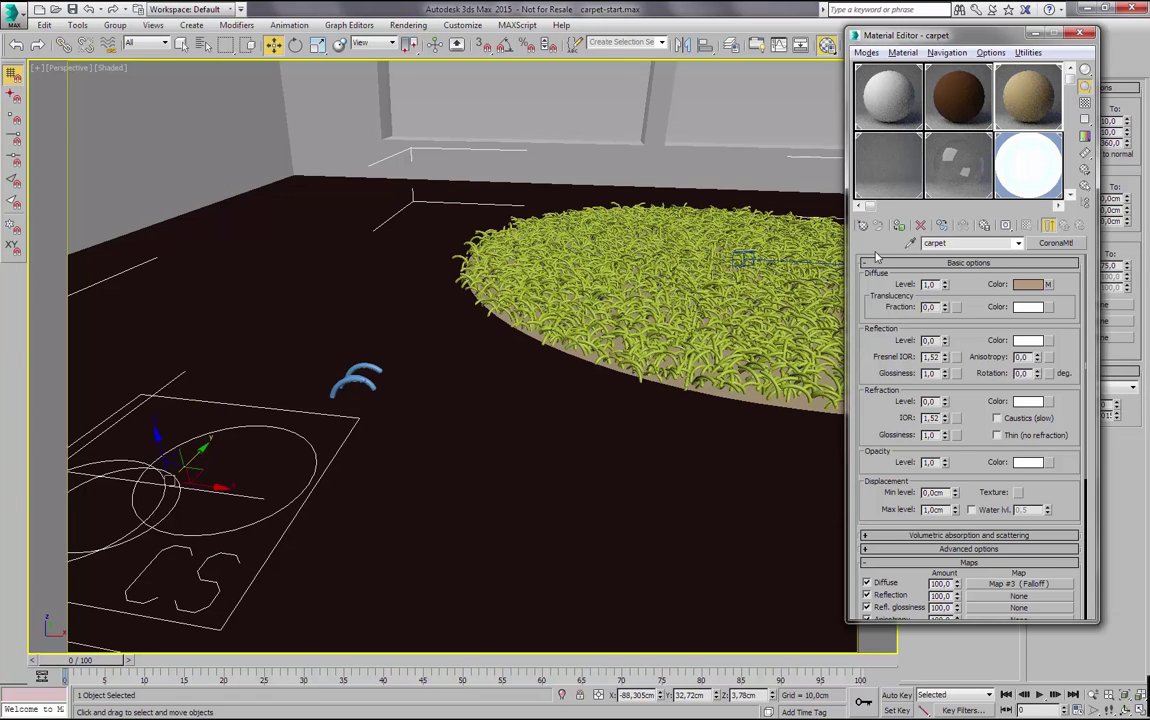
click(900, 225)
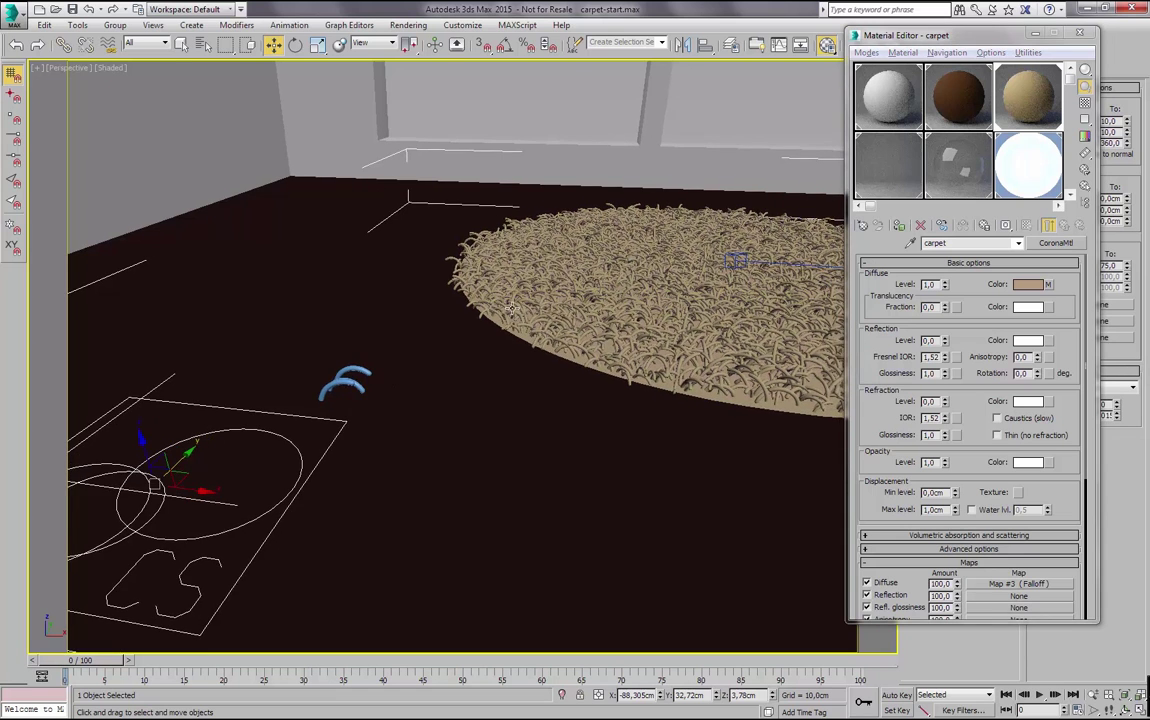
- Apply the carpet material to all three capsule strands and put the material editor away
scroll(497, 278, up, 3)
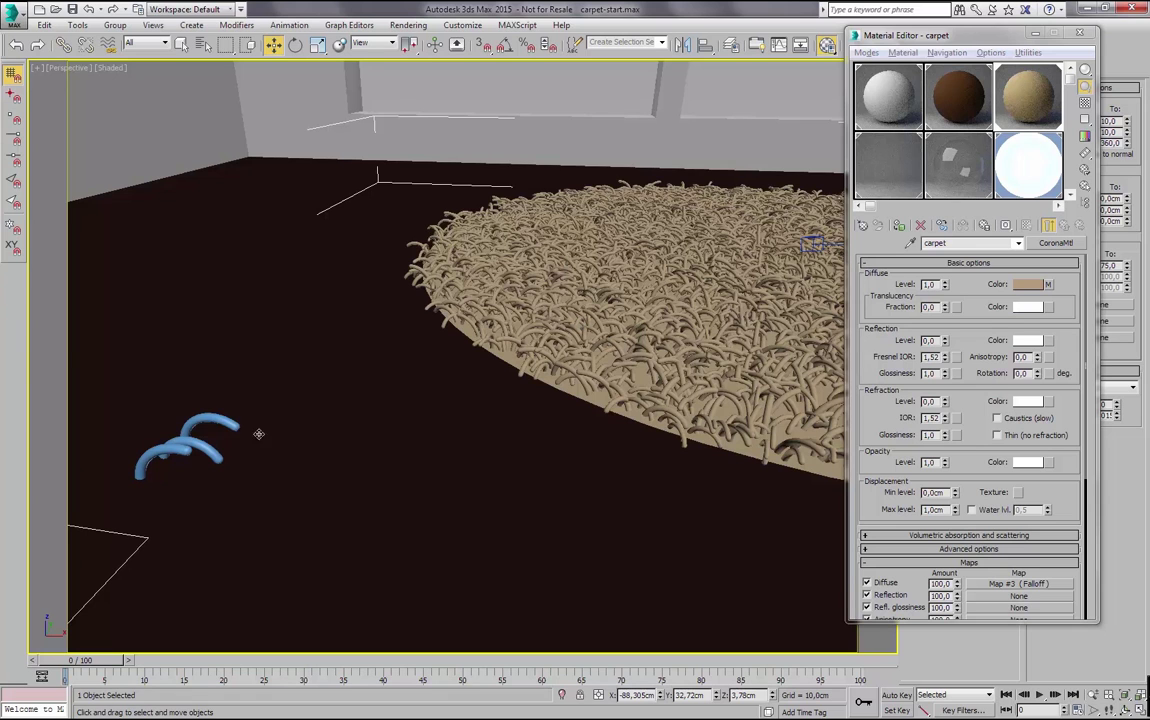
click(210, 462)
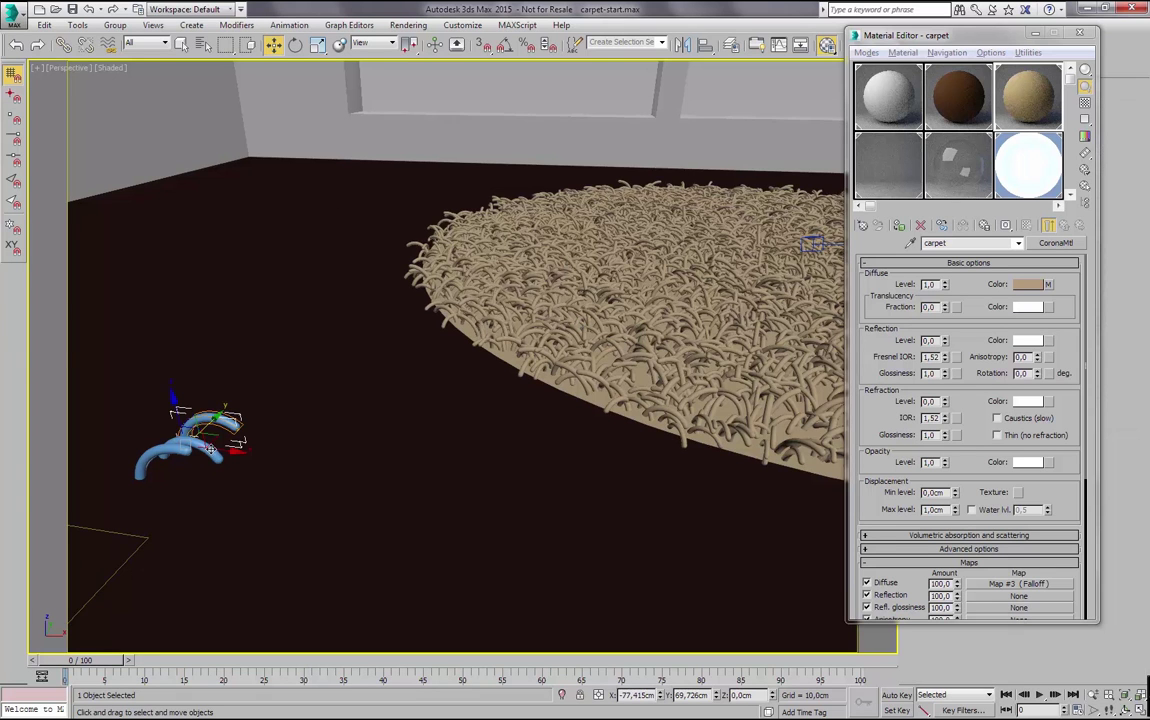
ctrl+click(157, 452)
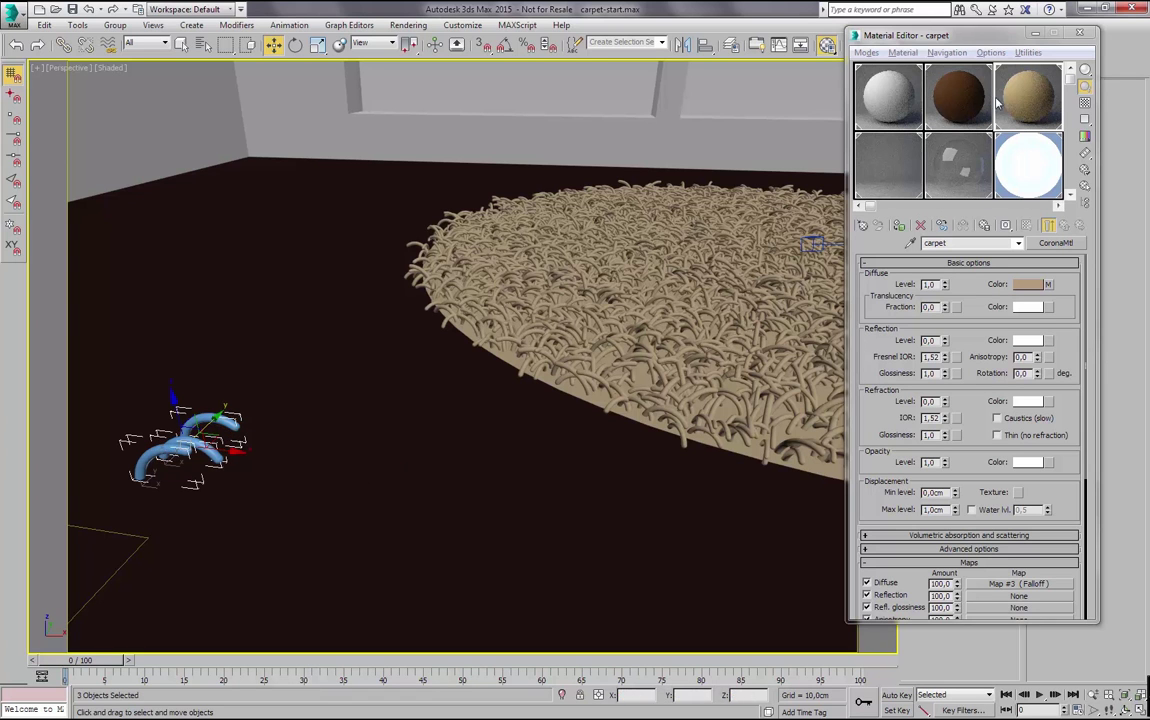
click(899, 227)
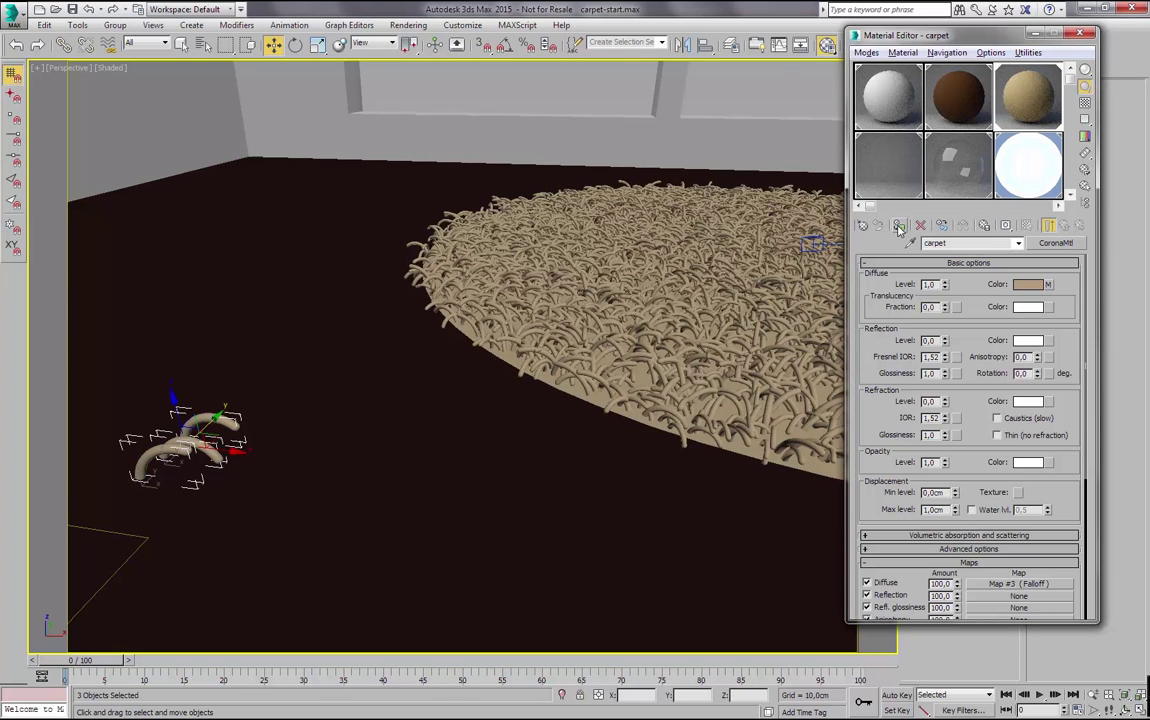
click(1036, 34)
- Test-render the room through Camera001, inspect the carpet up close, then stop and close the render
key(c)
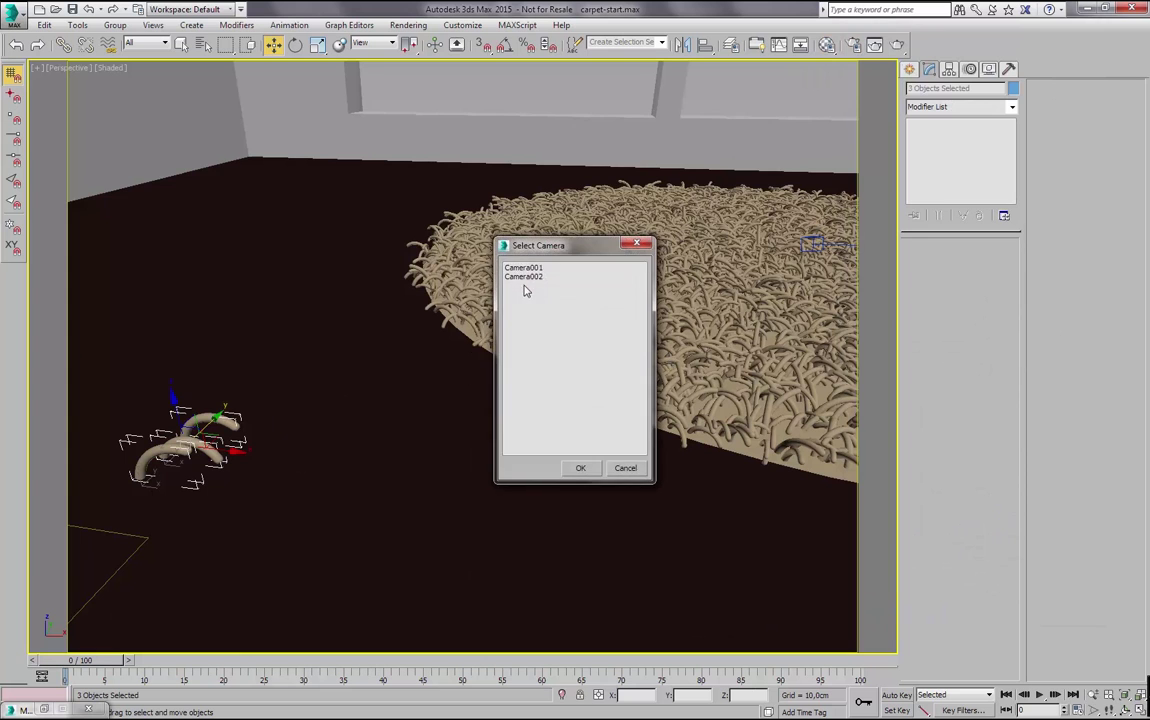
double_click(536, 271)
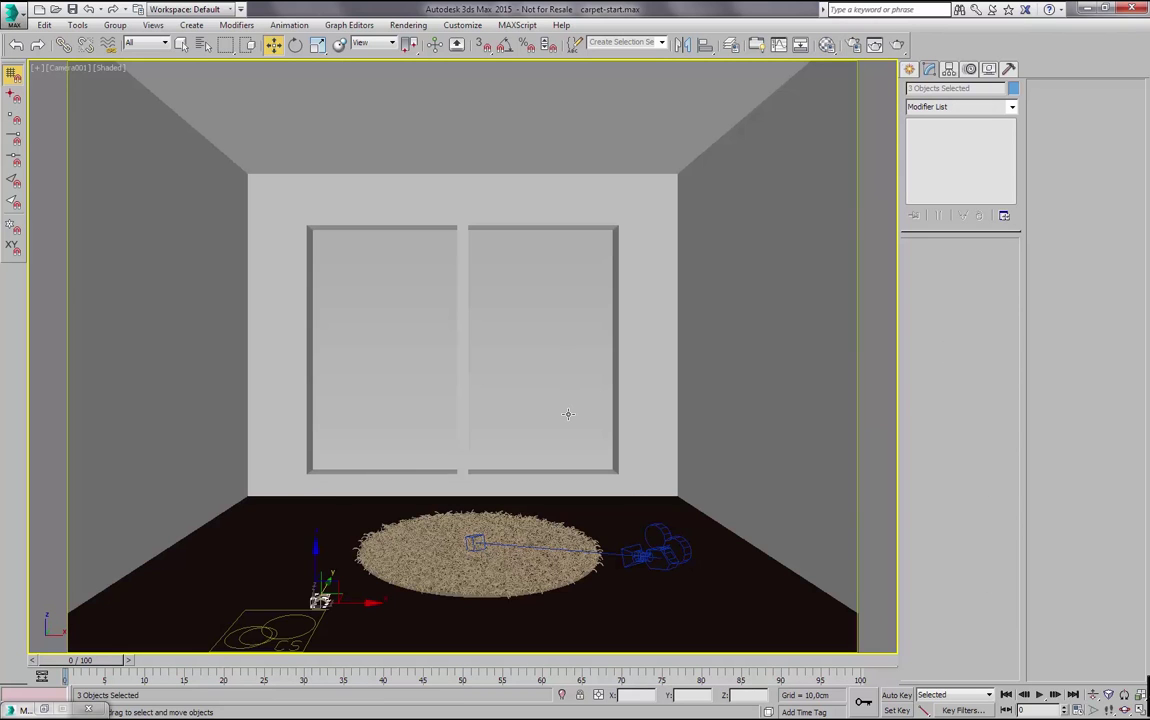
key(shift+q)
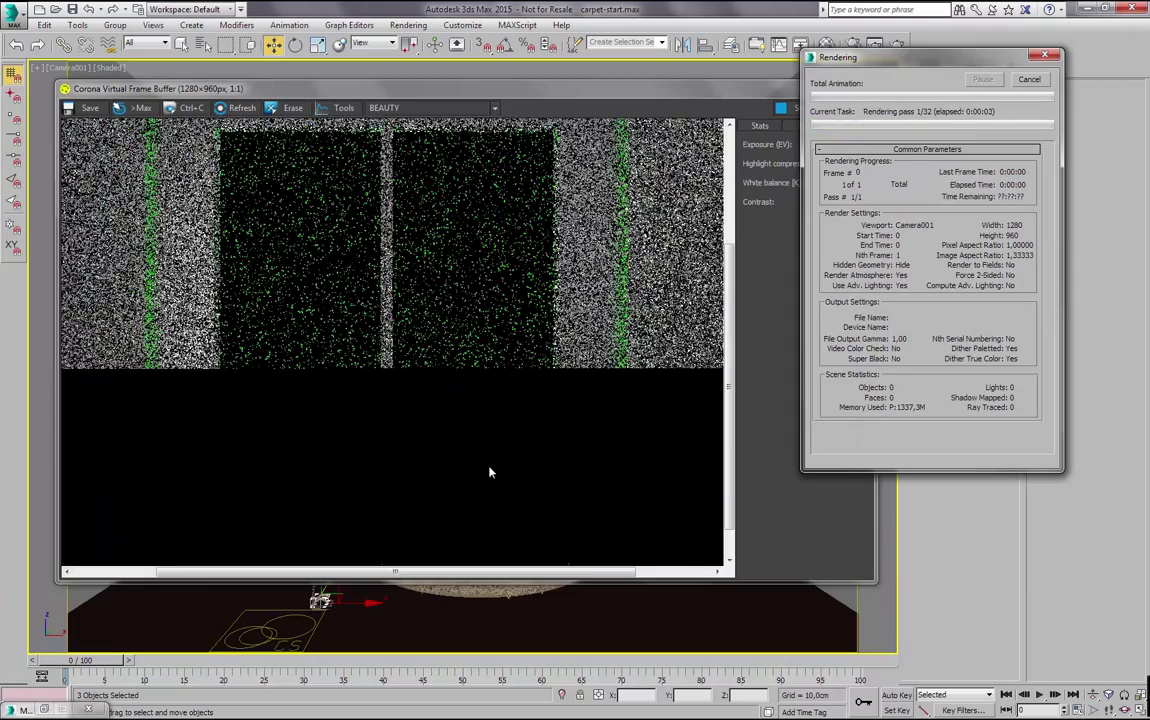
middle_drag(484, 458, 465, 398)
scroll(400, 468, up, 1)
middle_drag(402, 479, 404, 435)
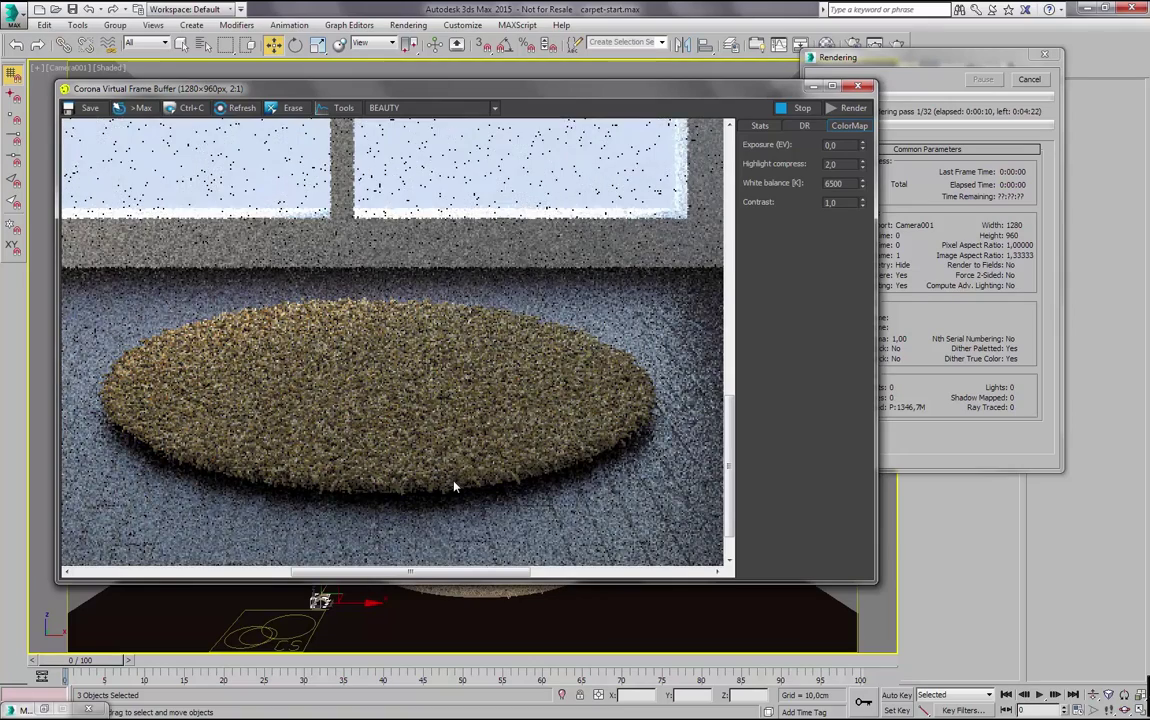
middle_drag(454, 483, 462, 480)
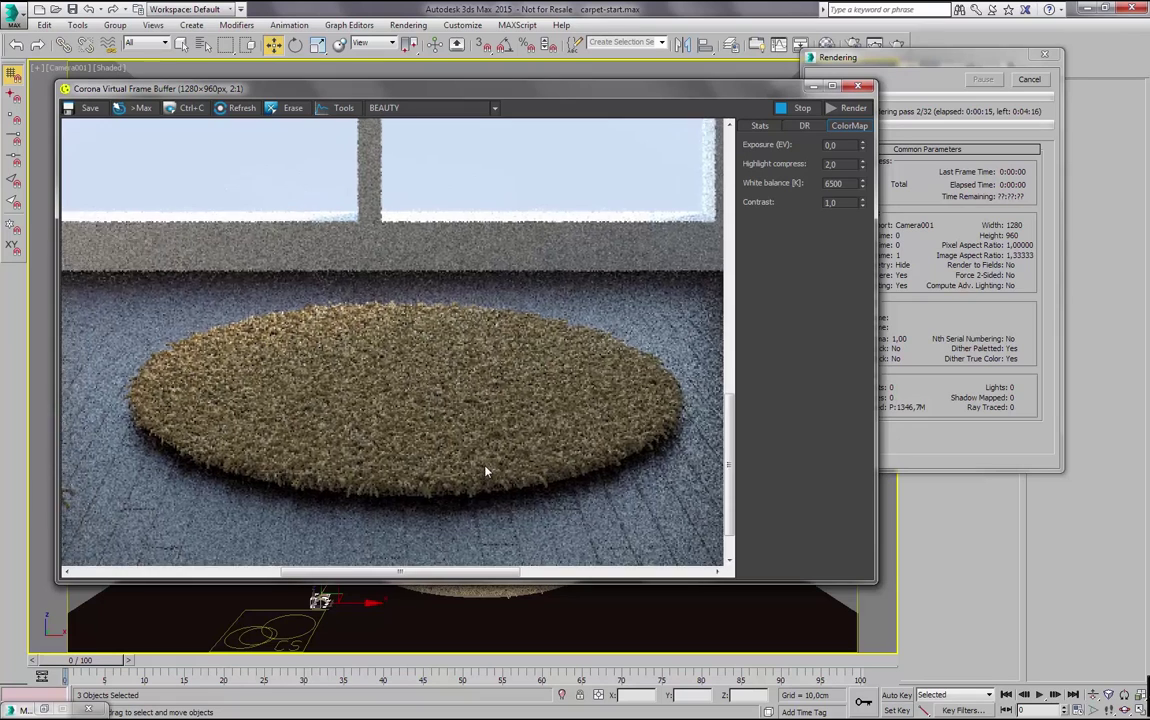
scroll(486, 471, down, 1)
scroll(507, 470, up, 1)
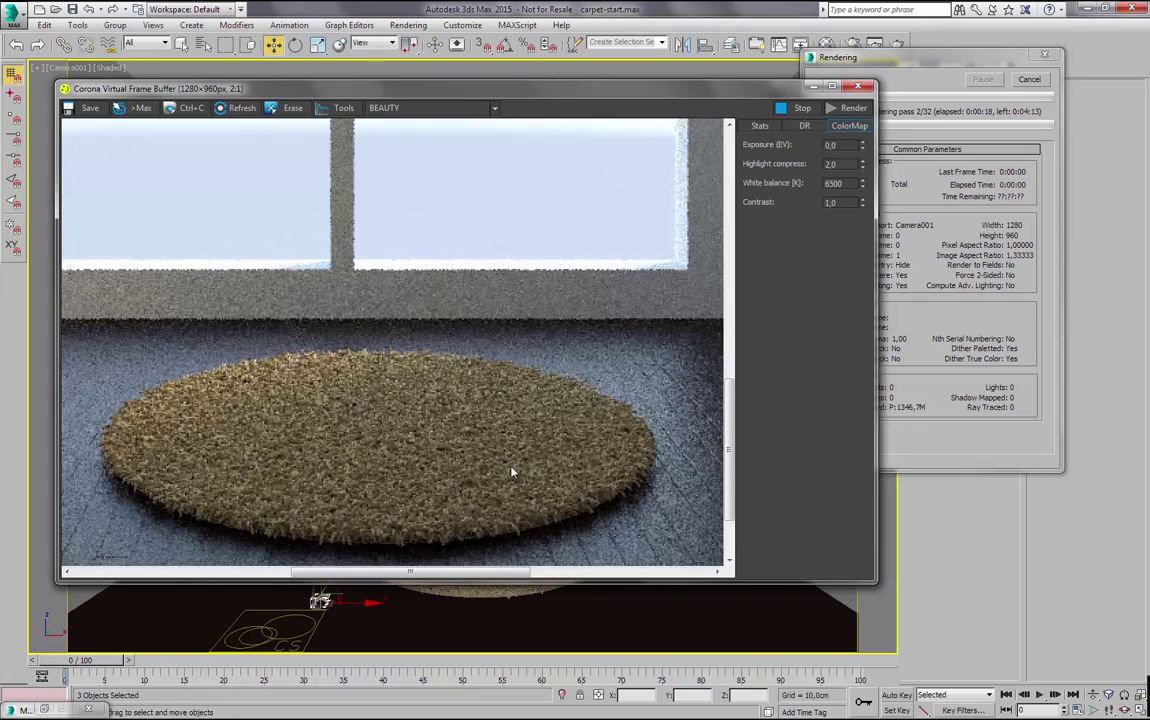
middle_drag(519, 480, 499, 460)
click(1039, 77)
click(863, 88)
- Switch the view to Camera002 and dolly the camera to frame the carpet
key(c)
double_click(532, 273)
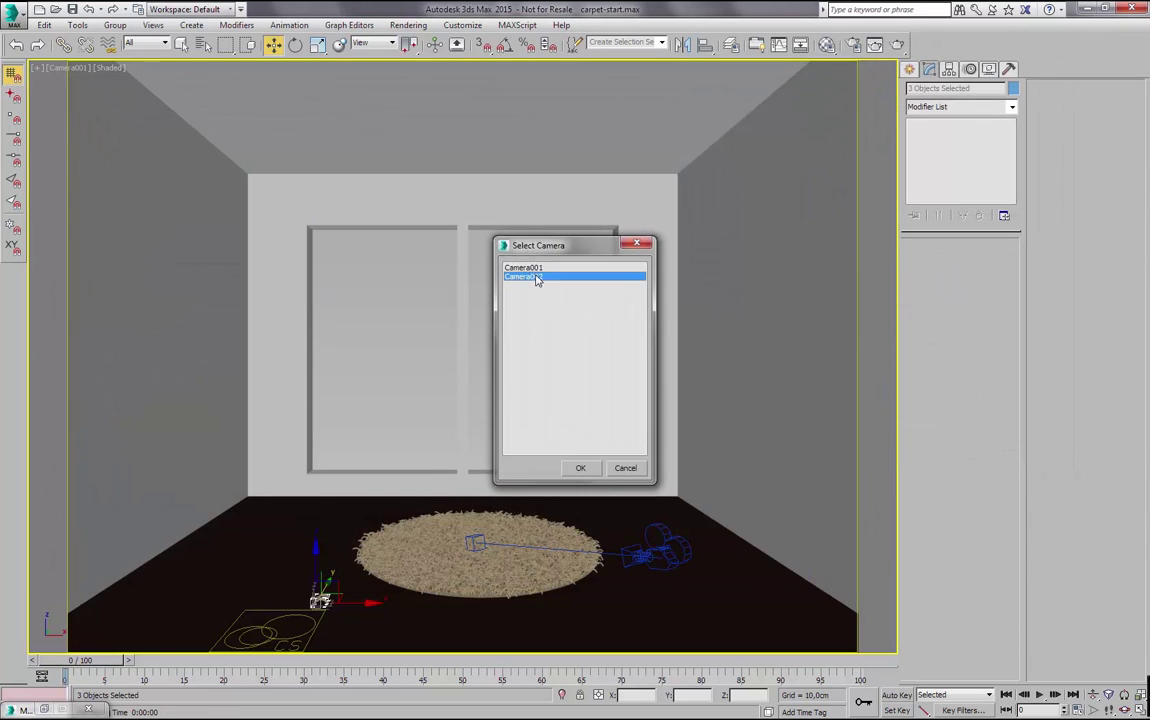
click(1093, 694)
drag(516, 415, 550, 430)
key(w)
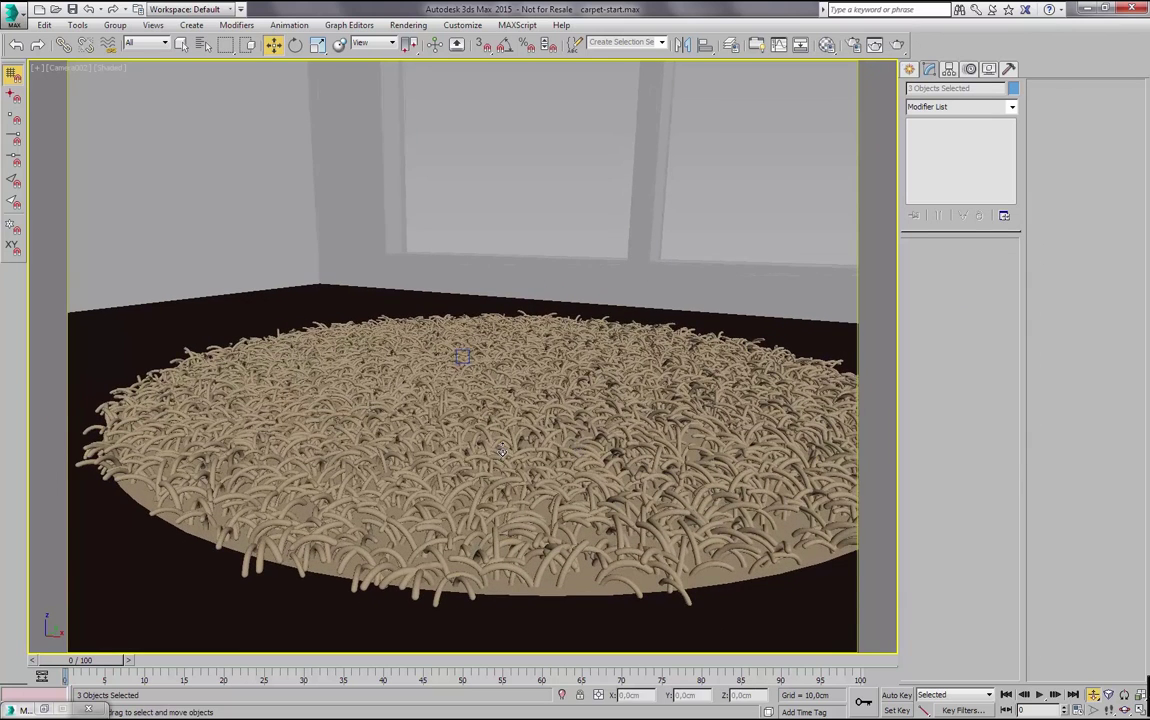
- Render the Camera002 view and inspect the carpet's strands and front edge in the frame buffer
key(shift+q)
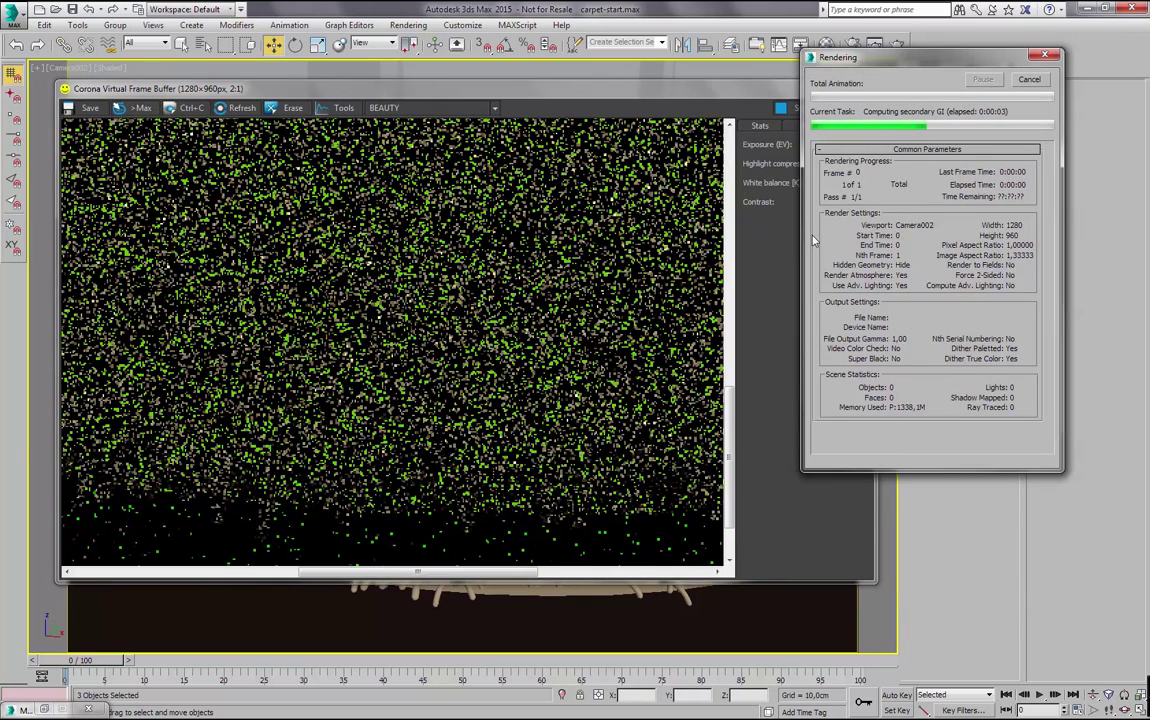
drag(861, 60, 877, 54)
click(542, 318)
middle_drag(542, 318, 529, 344)
scroll(530, 343, down, 1)
scroll(544, 332, down, 1)
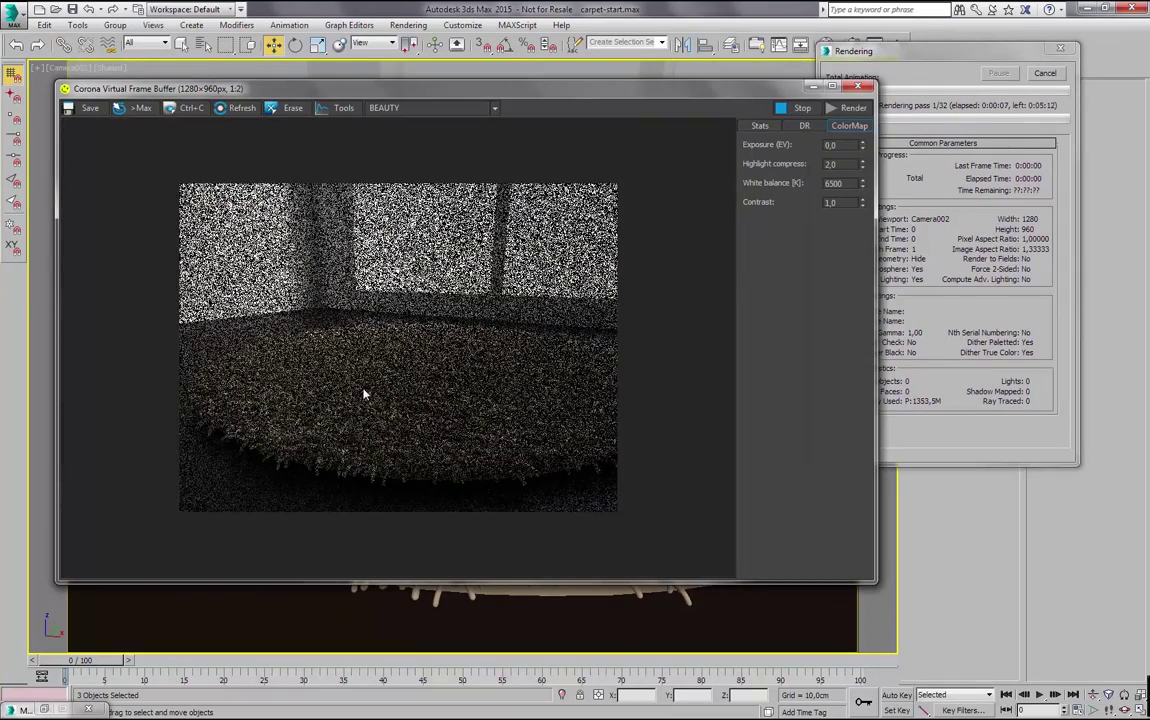
scroll(249, 360, up, 1)
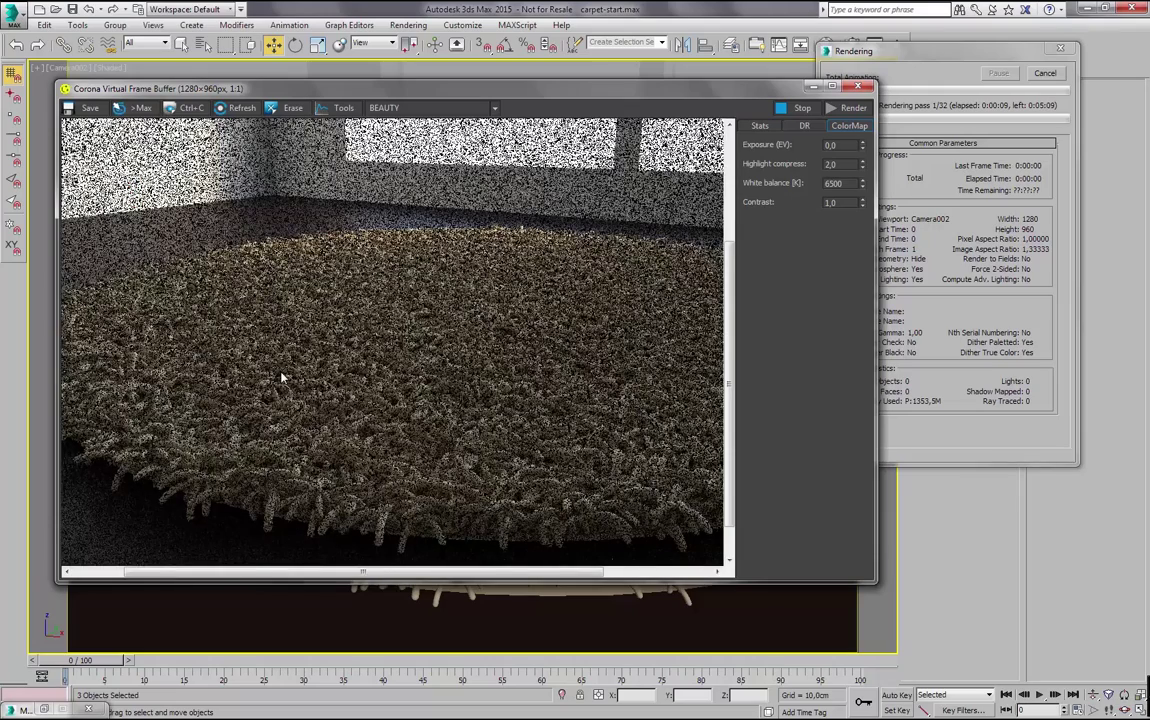
drag(281, 377, 404, 366)
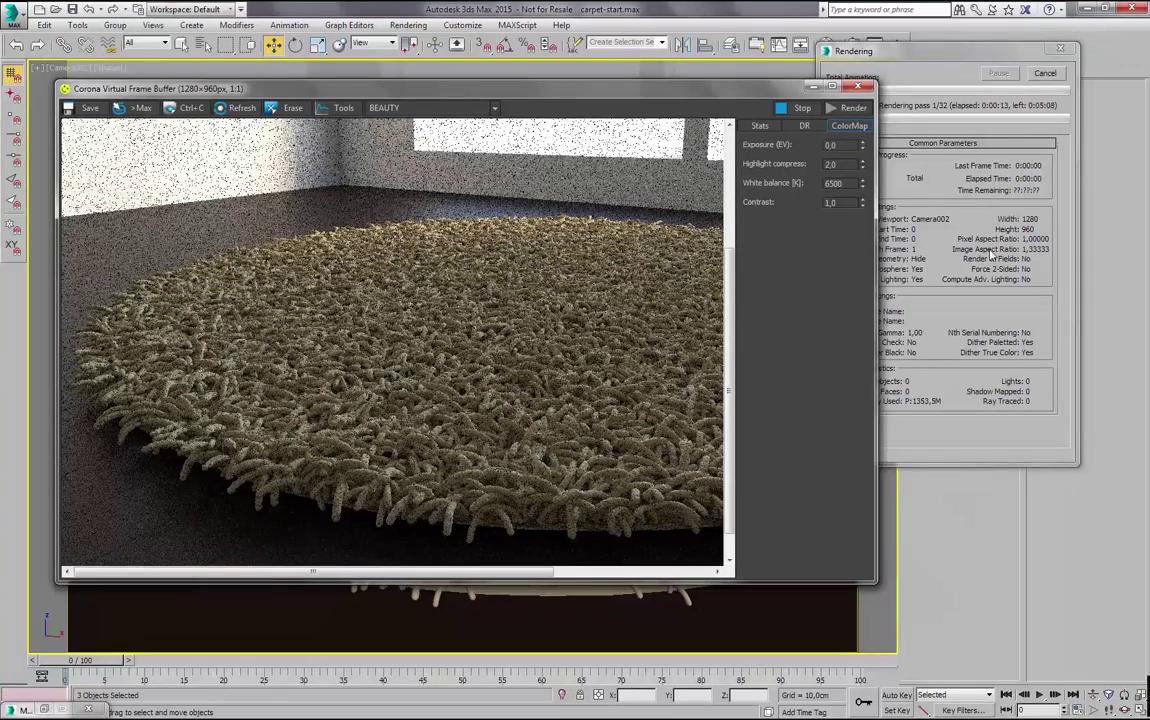